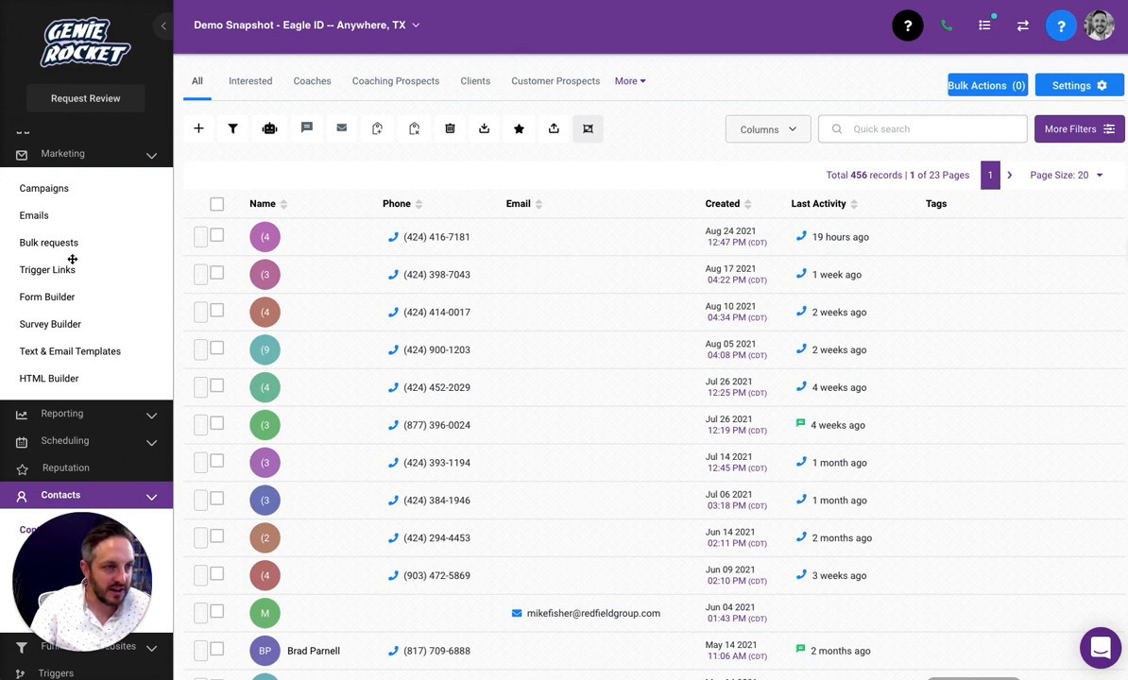
# Collapse the Marketing submenu in the left sidebar, leaving the Contacts list on screen
pyautogui.scroll(3, 108, 184)
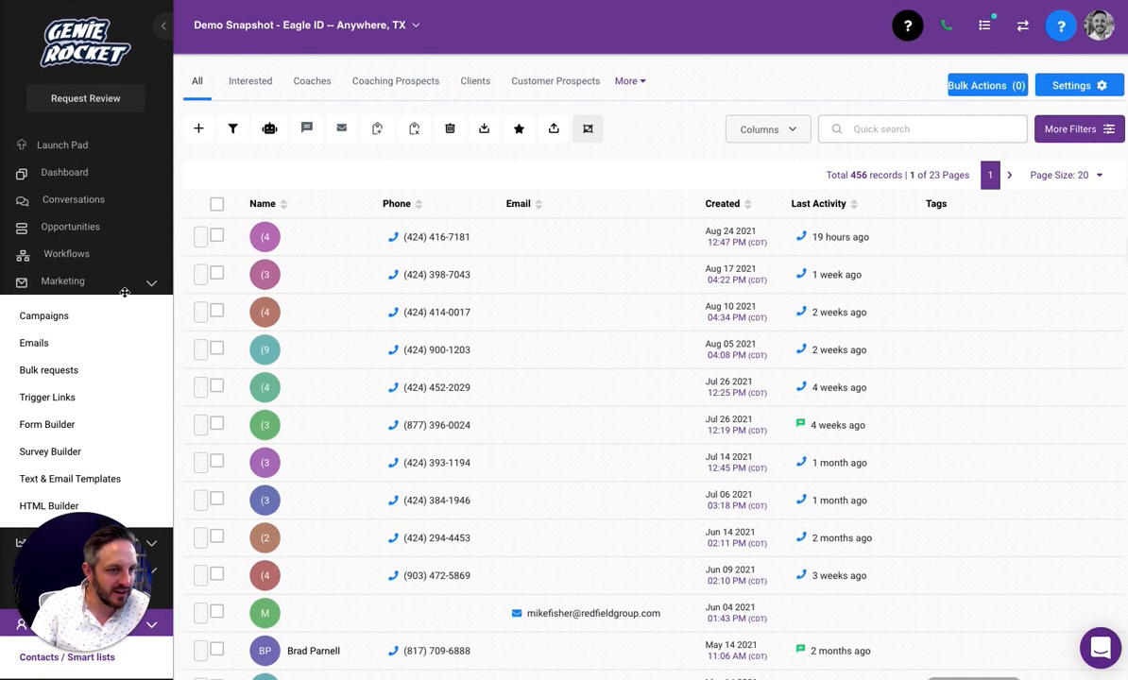
pyautogui.click(149, 285)
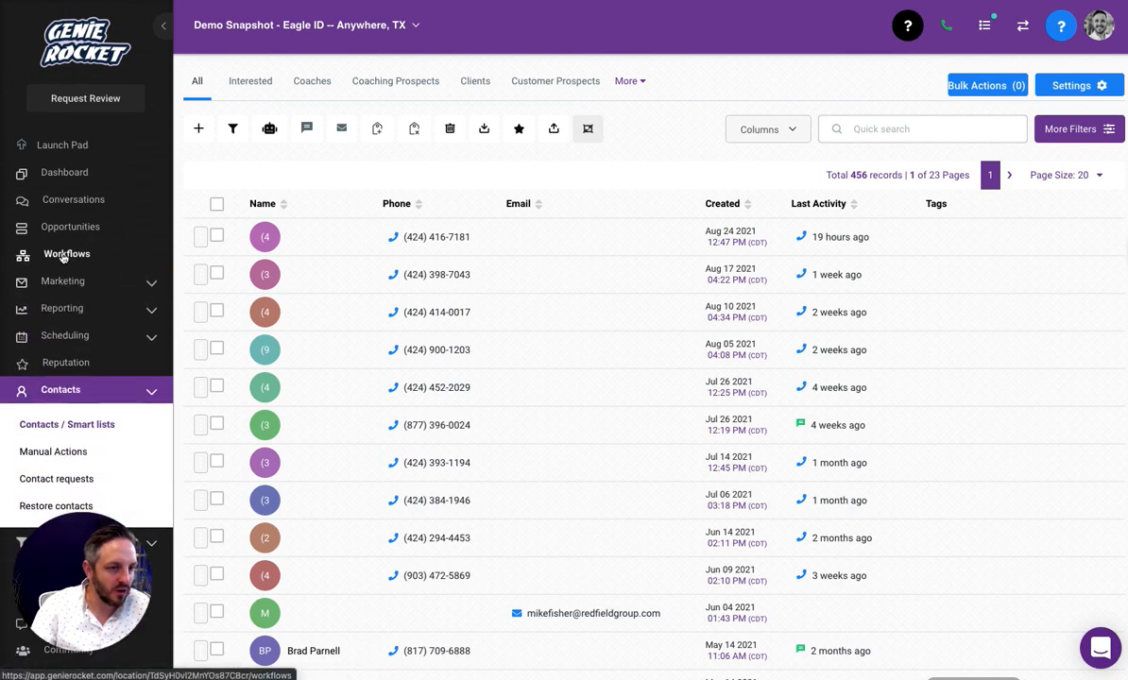
# In Workflows, create a folder named 'Tag Workflows' and open it
pyautogui.click(67, 255)
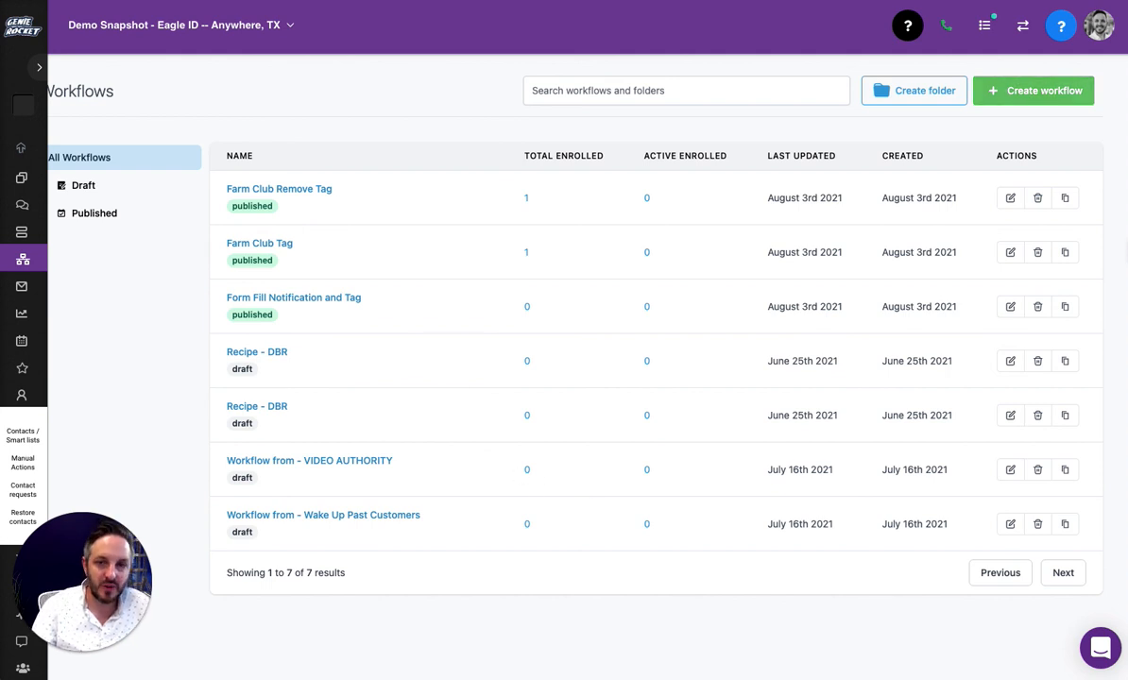
pyautogui.click(910, 90)
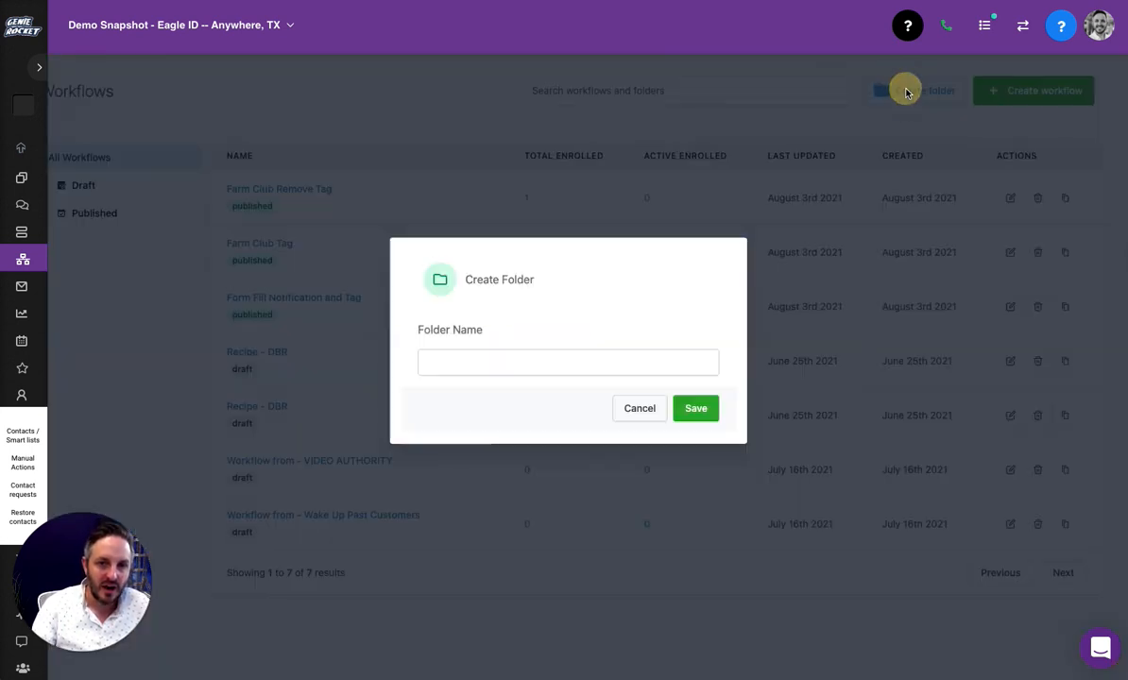
pyautogui.click(512, 361)
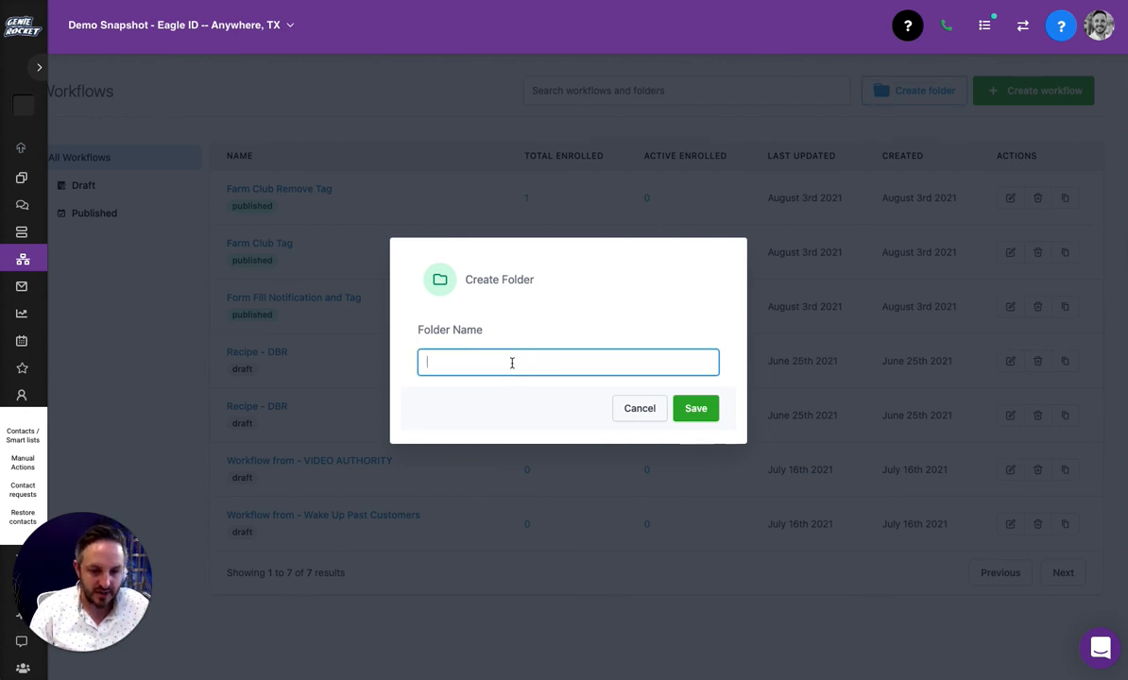
pyautogui.write('Tag Work')
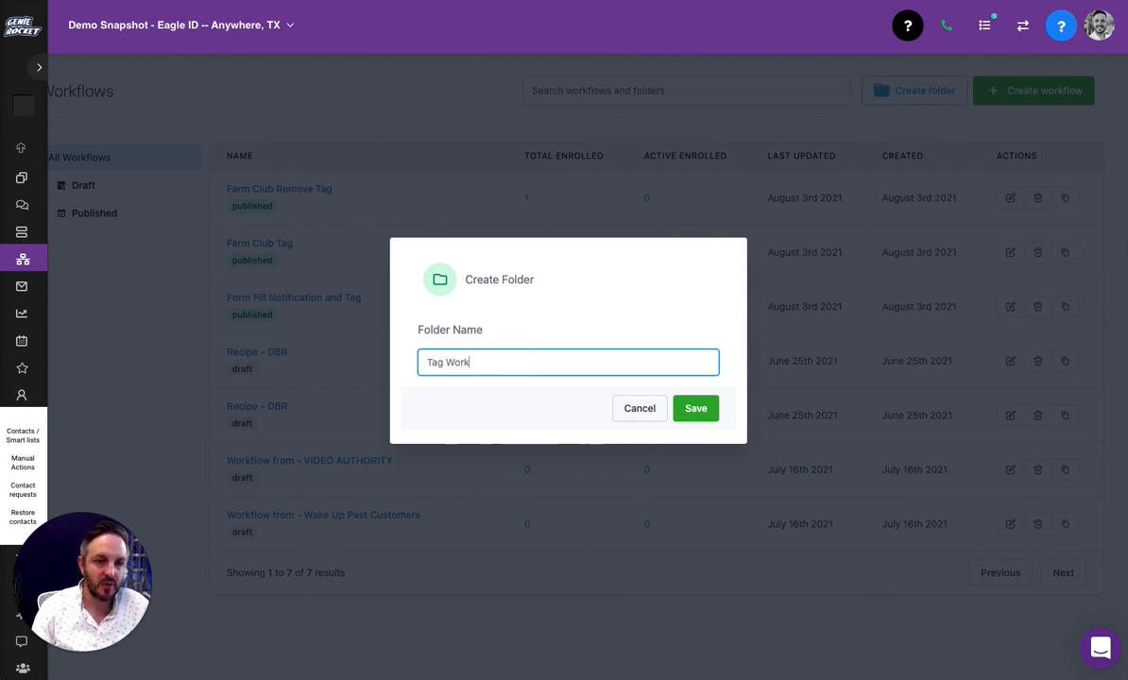
pyautogui.write('flows')
pyautogui.click(695, 409)
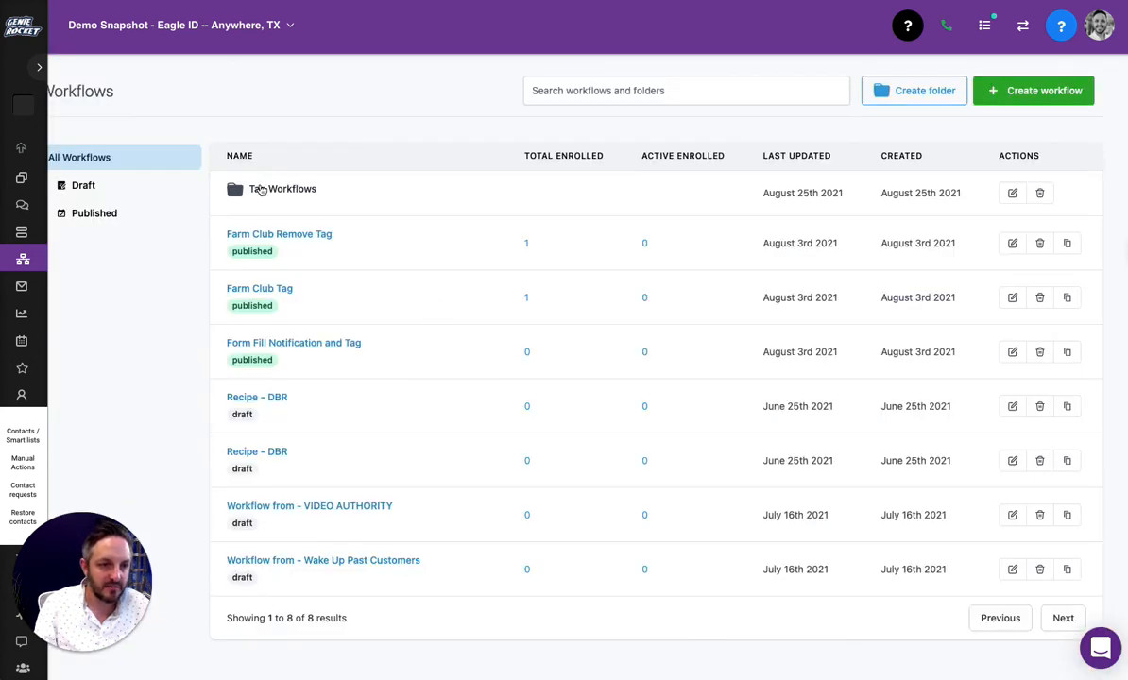
pyautogui.click(283, 189)
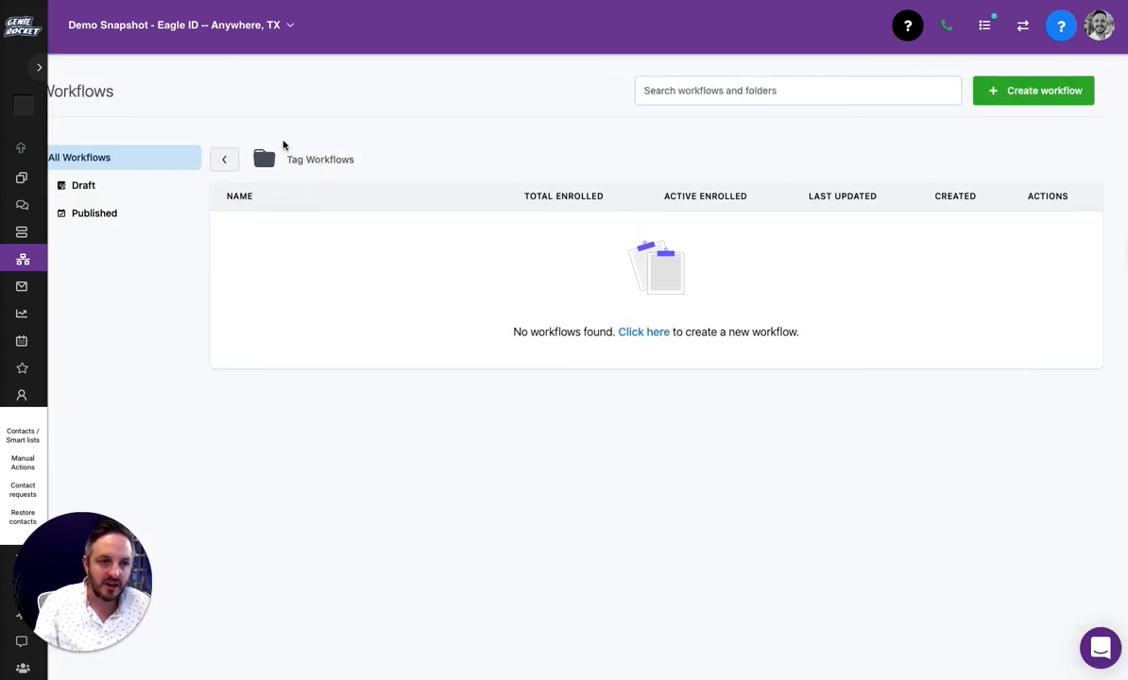
# Browse the recipe templates, then create a blank workflow with 'Start from scratch'
pyautogui.click(1032, 93)
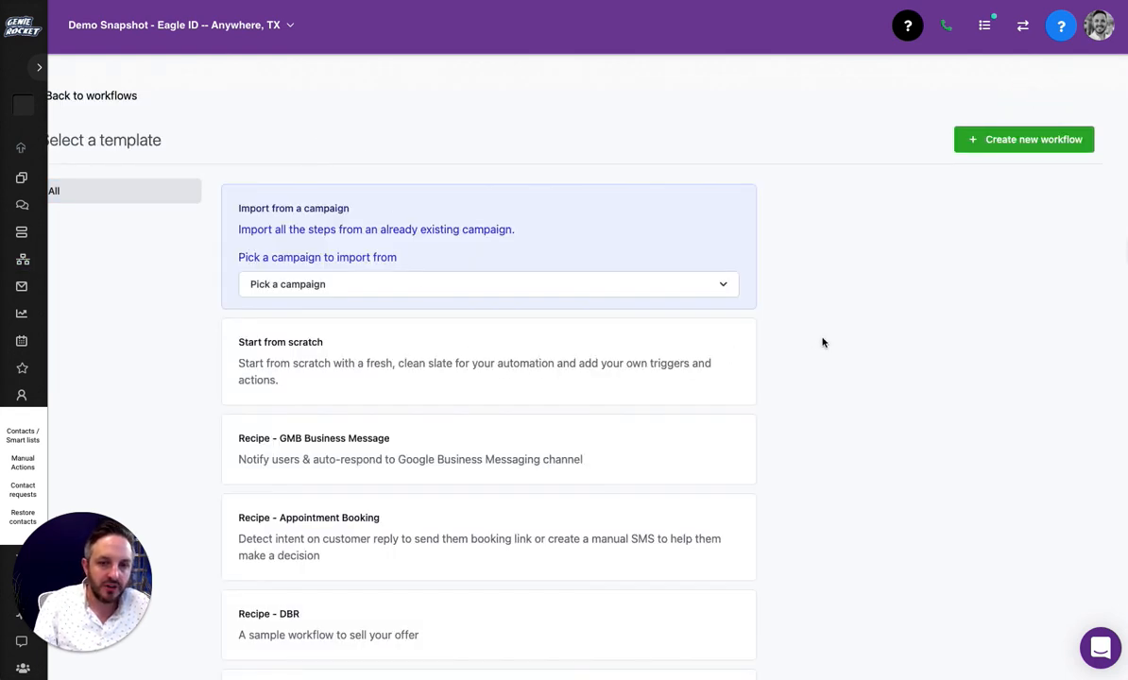
pyautogui.scroll(-1, 840, 352)
pyautogui.scroll(-2, 840, 352)
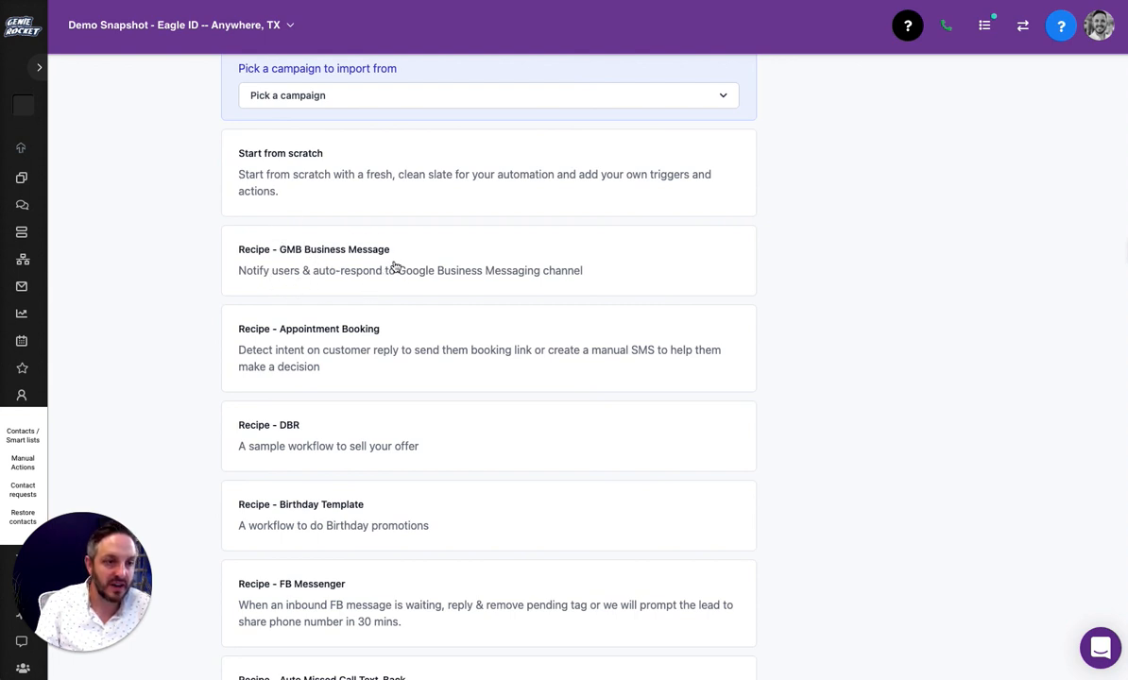
pyautogui.scroll(-1, 350, 265)
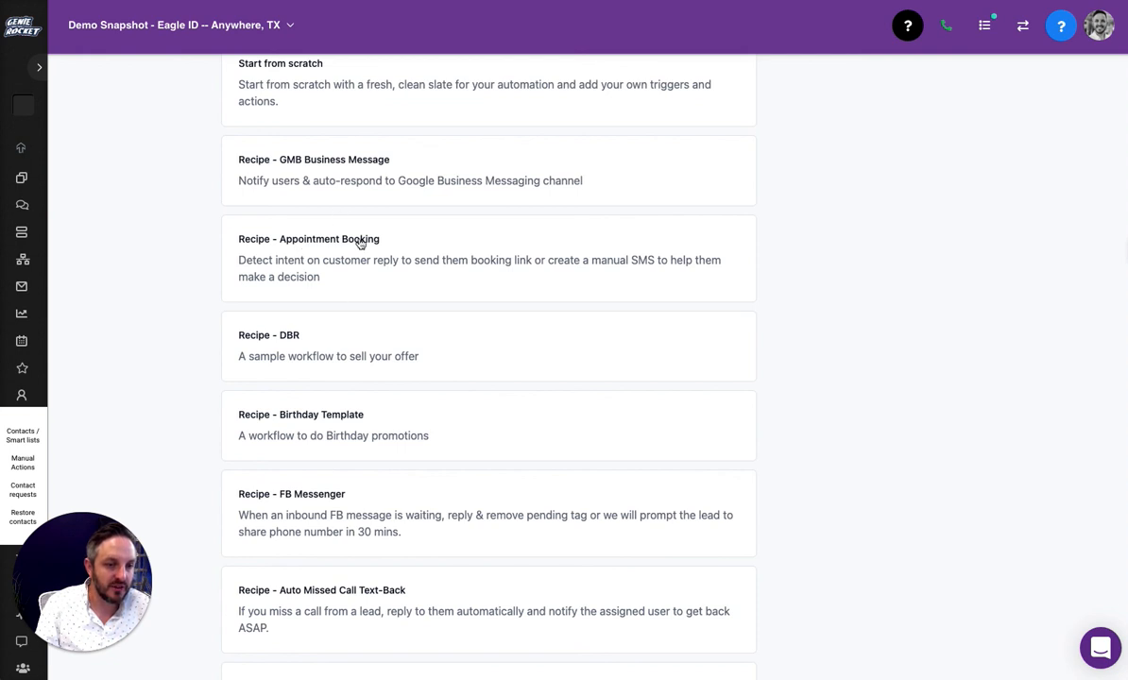
pyautogui.scroll(-1, 361, 249)
pyautogui.scroll(-2, 361, 250)
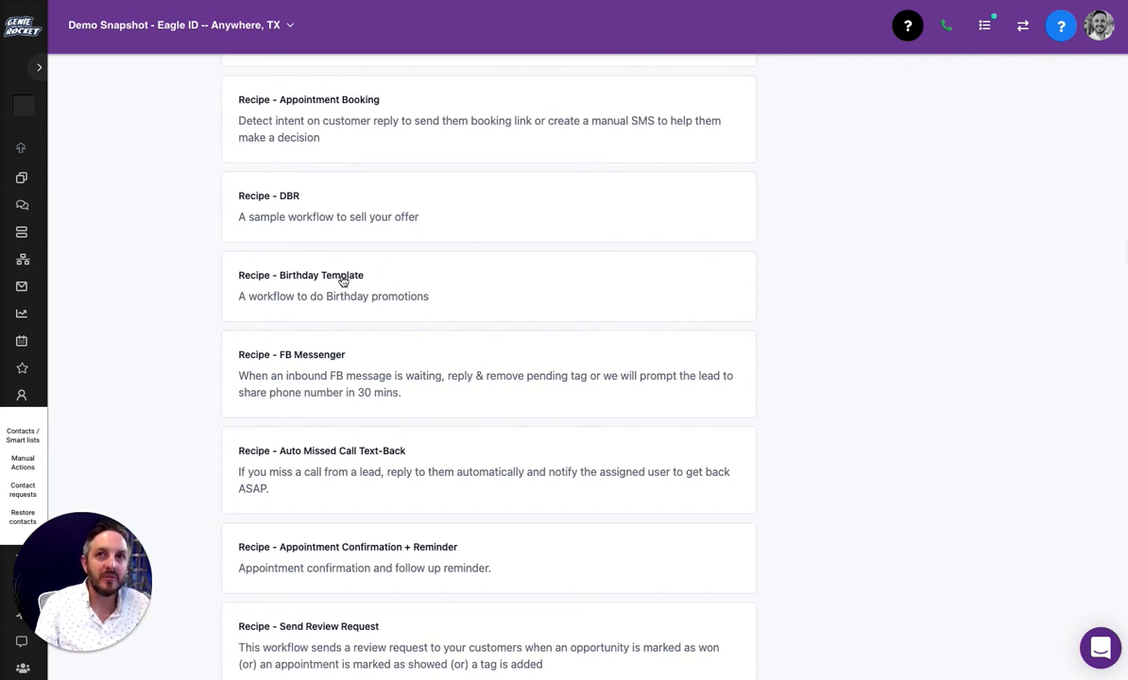
pyautogui.scroll(-1, 463, 297)
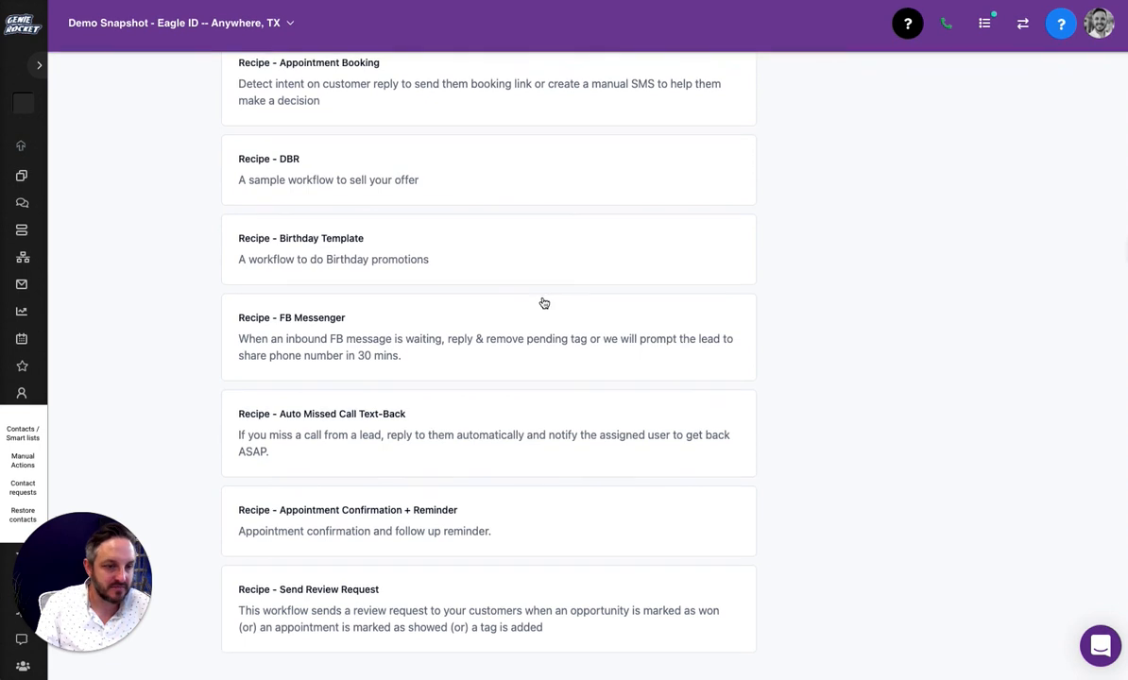
pyautogui.scroll(1, 296, 427)
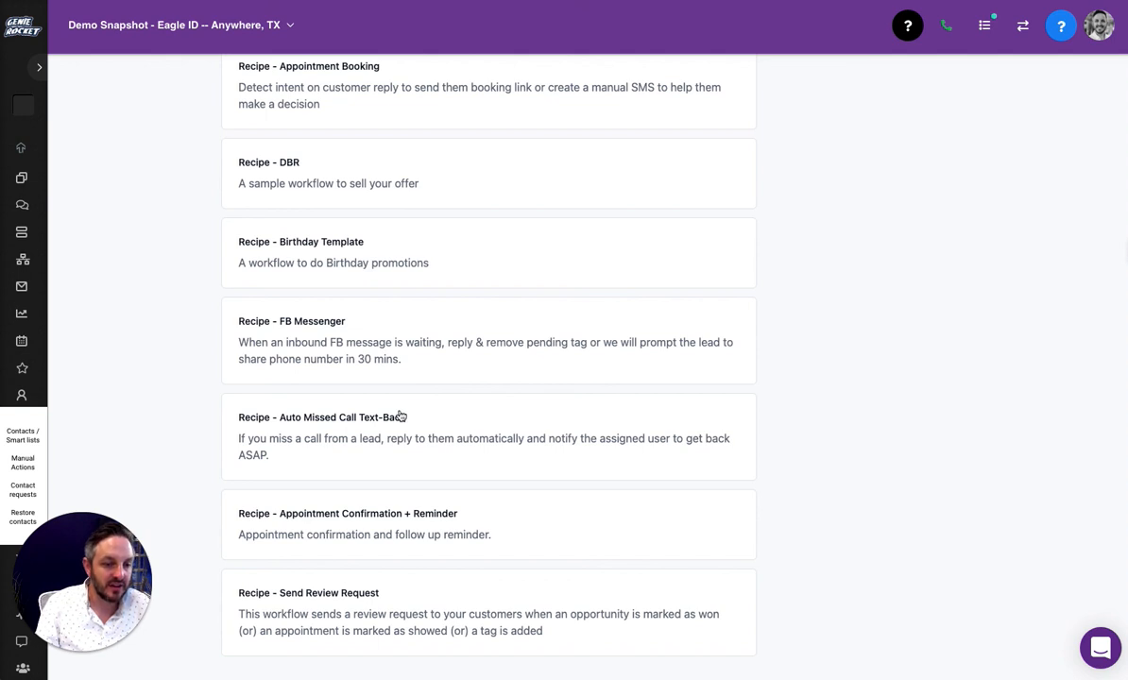
pyautogui.scroll(-1, 401, 417)
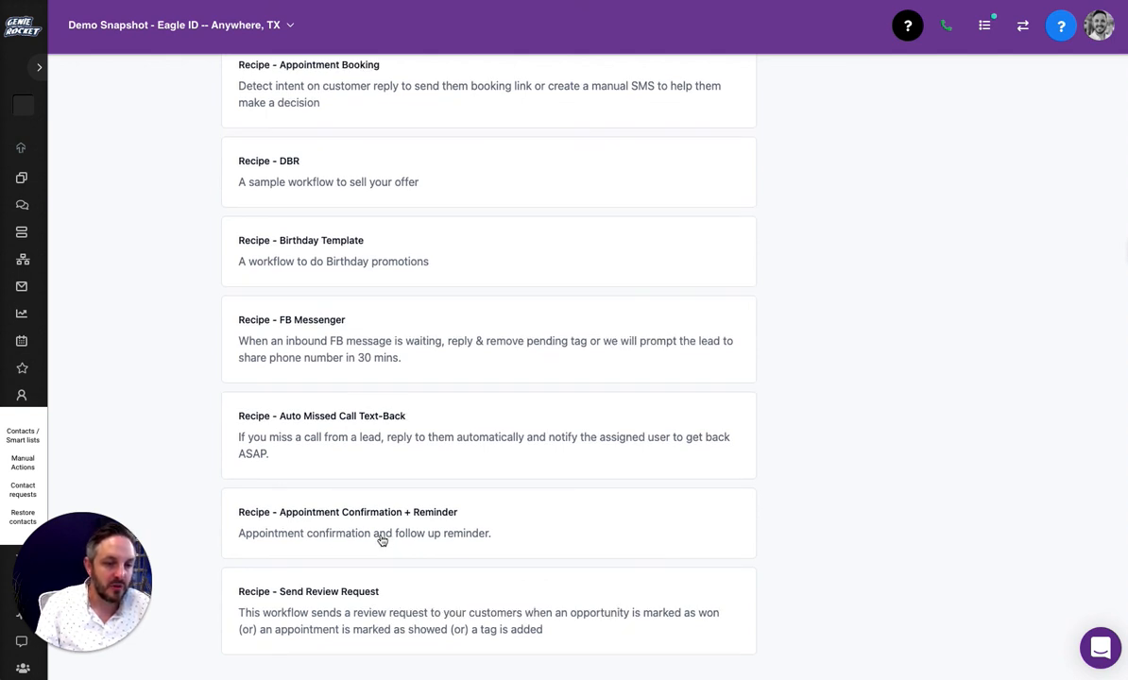
pyautogui.scroll(3, 433, 529)
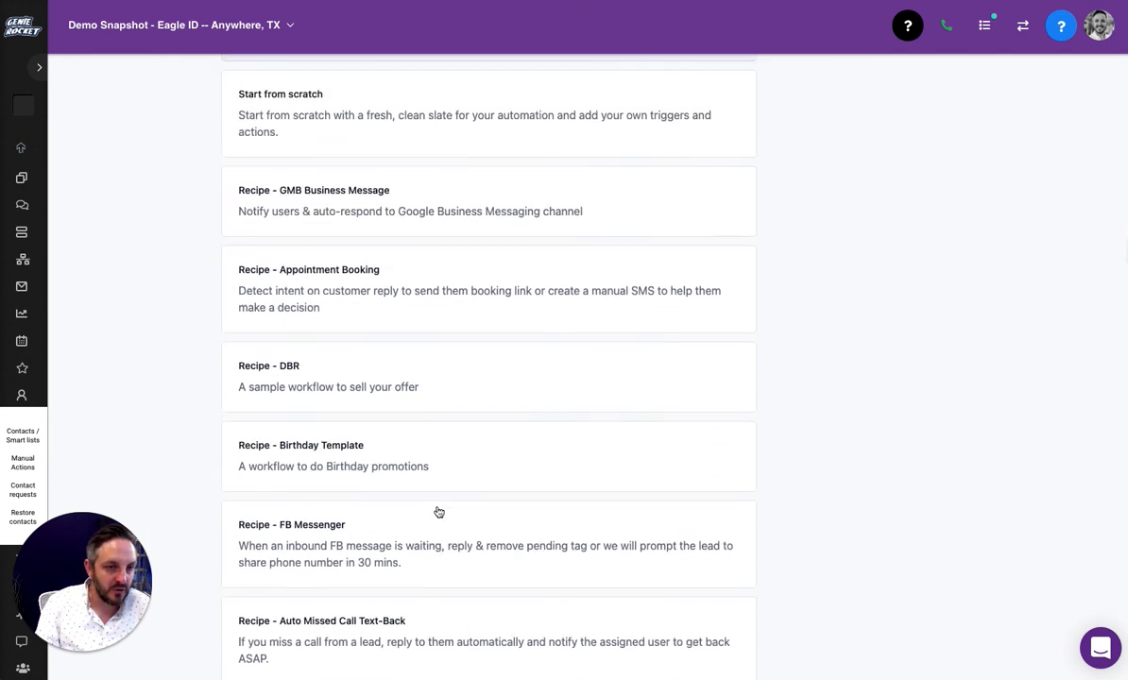
pyautogui.scroll(1, 436, 511)
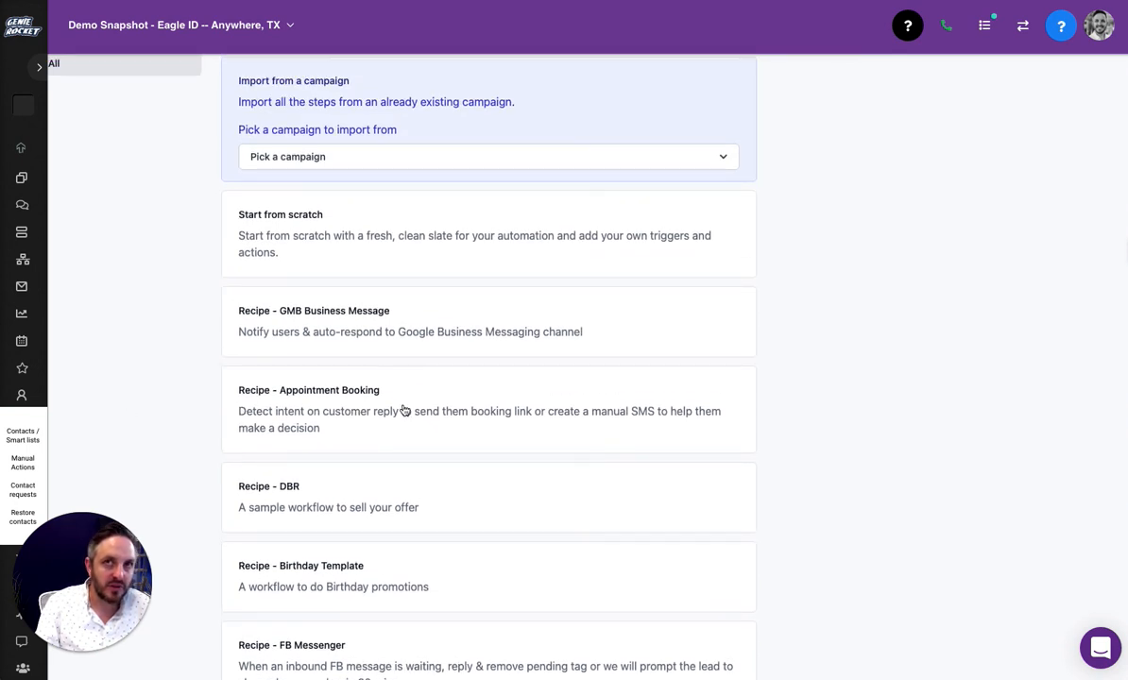
pyautogui.scroll(-3, 403, 409)
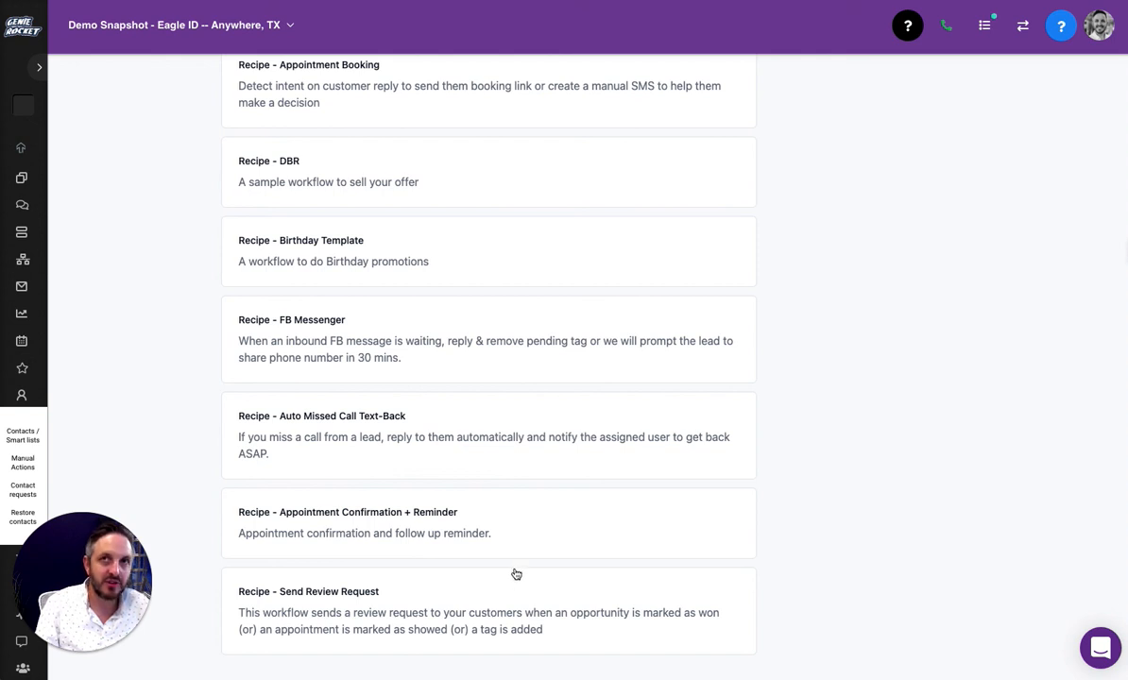
pyautogui.scroll(5, 515, 574)
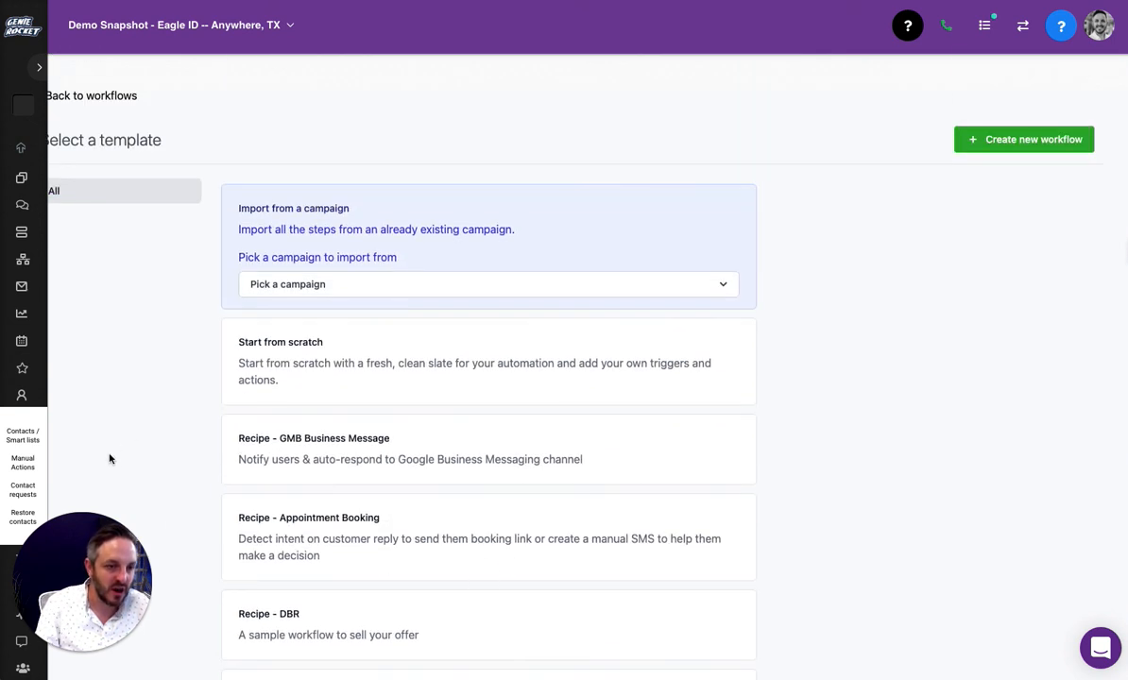
pyautogui.click(465, 335)
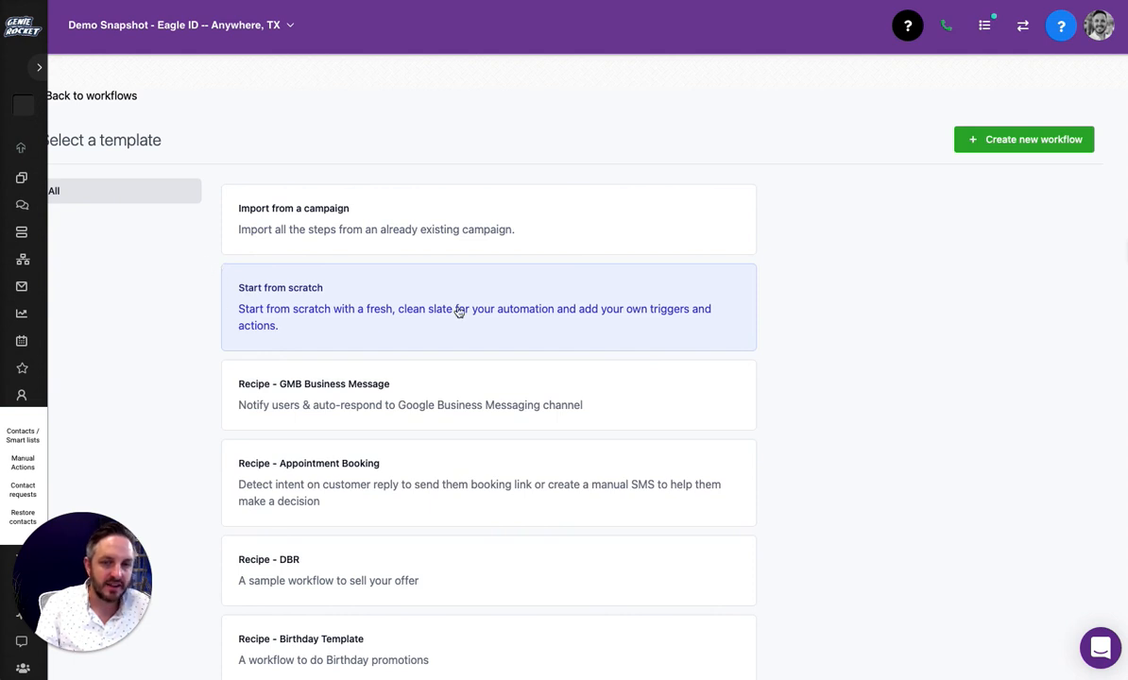
pyautogui.click(987, 146)
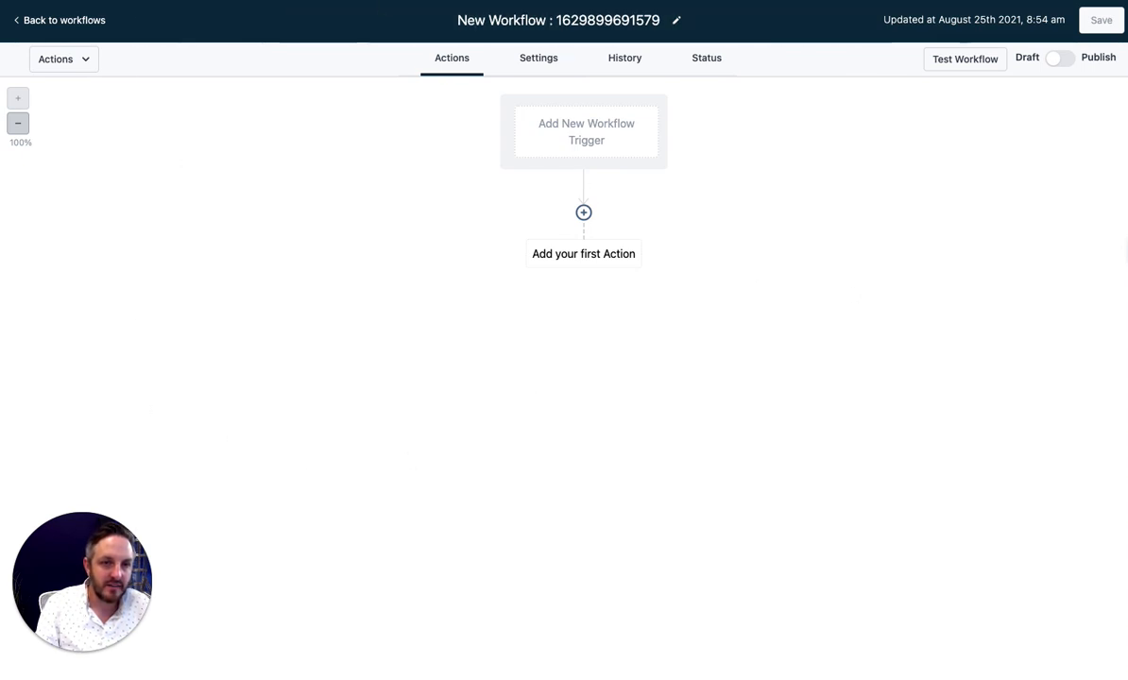
# Retitle the workflow 'Customer Tag Workflow' and save it
pyautogui.click(616, 18)
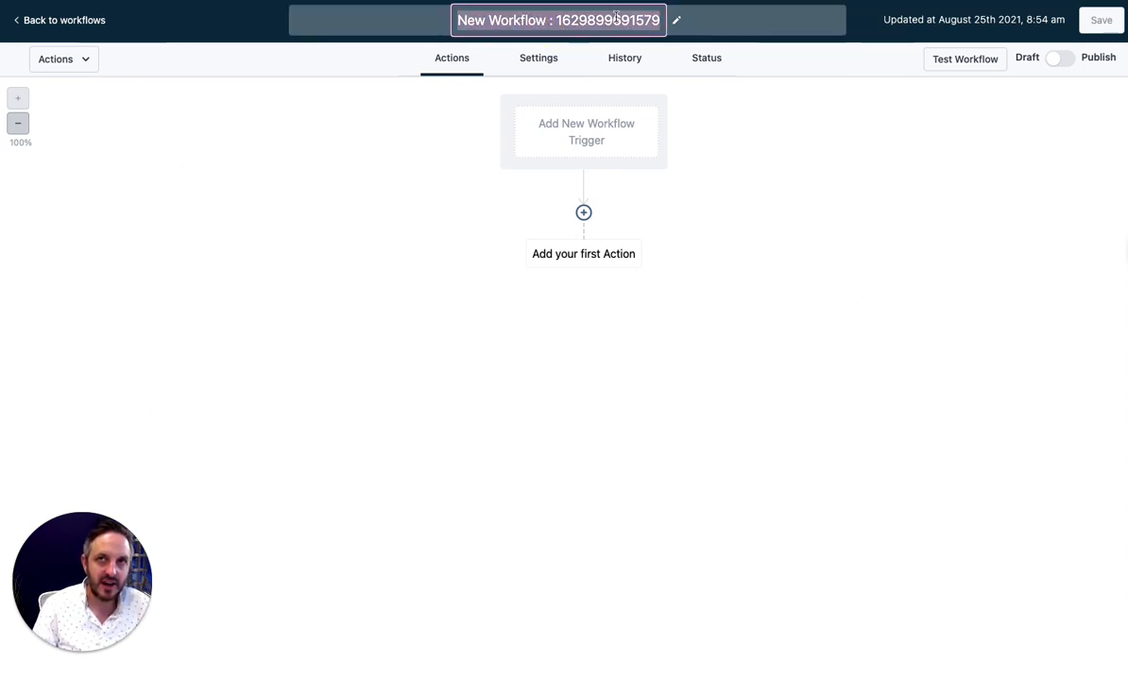
pyautogui.write('T')
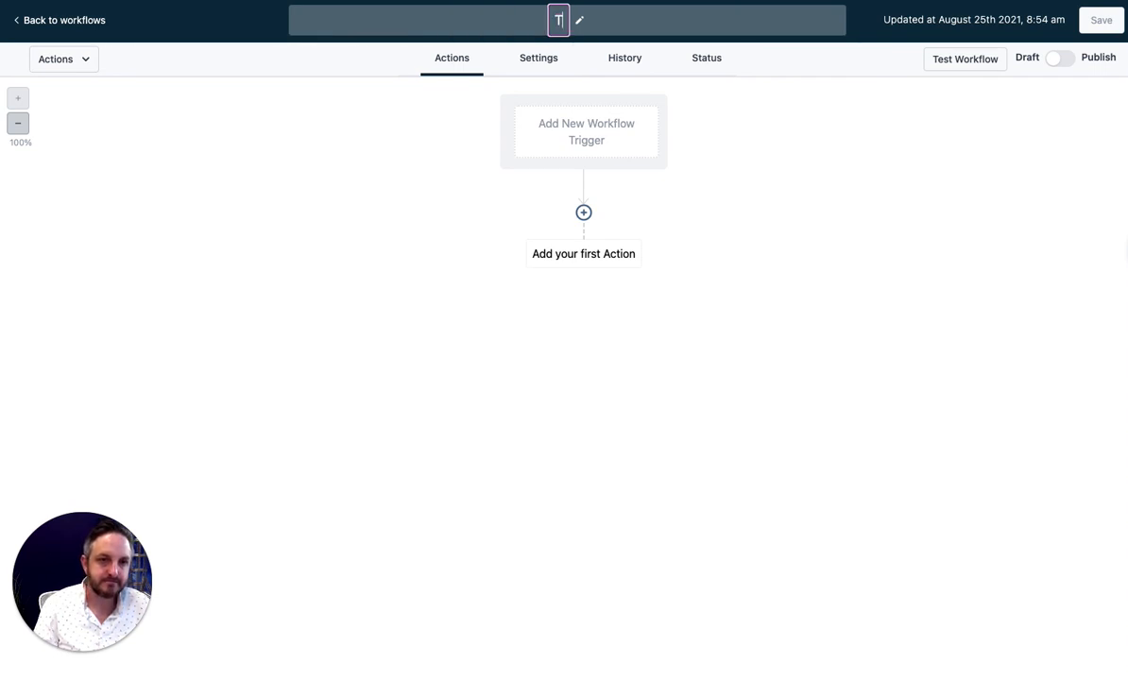
pyautogui.write('a')
pyautogui.press('BackSpace')
pyautogui.press('BackSpace')
pyautogui.write('Customer ')
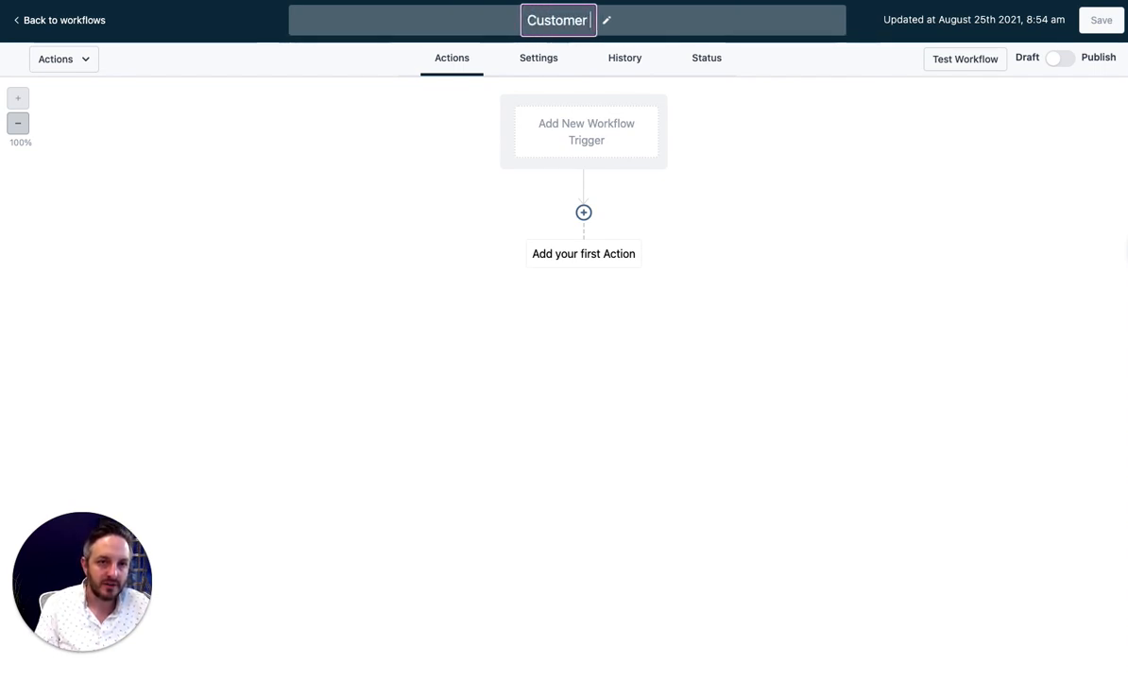
pyautogui.write('Tag Work')
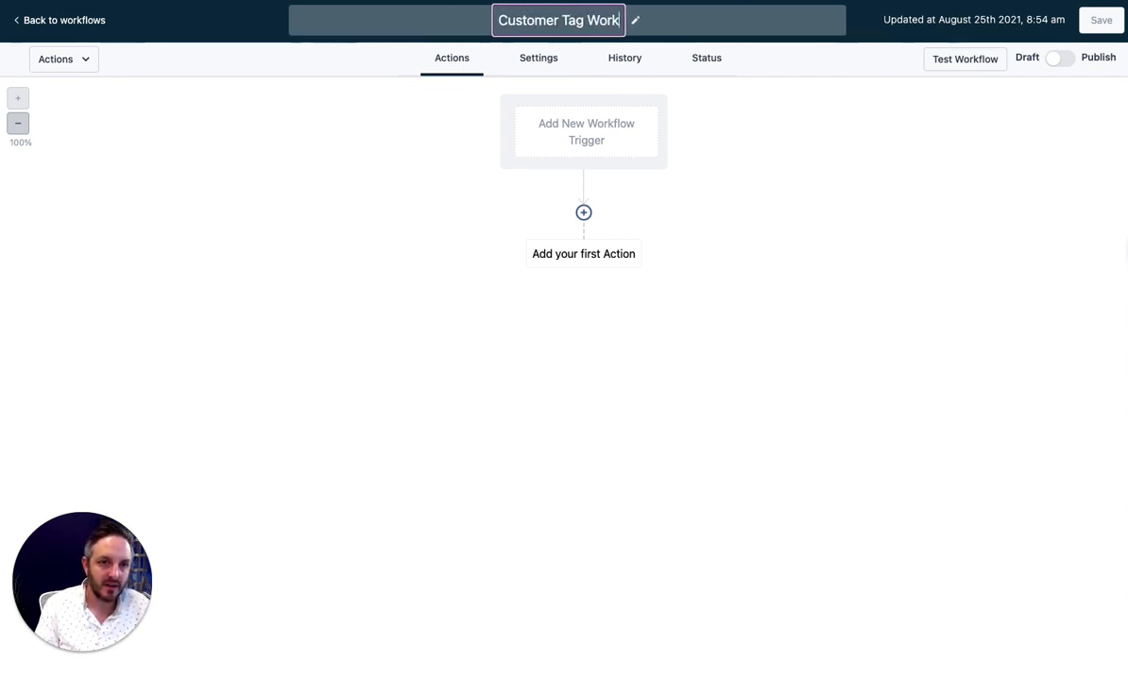
pyautogui.write('flow')
pyautogui.press('Return')
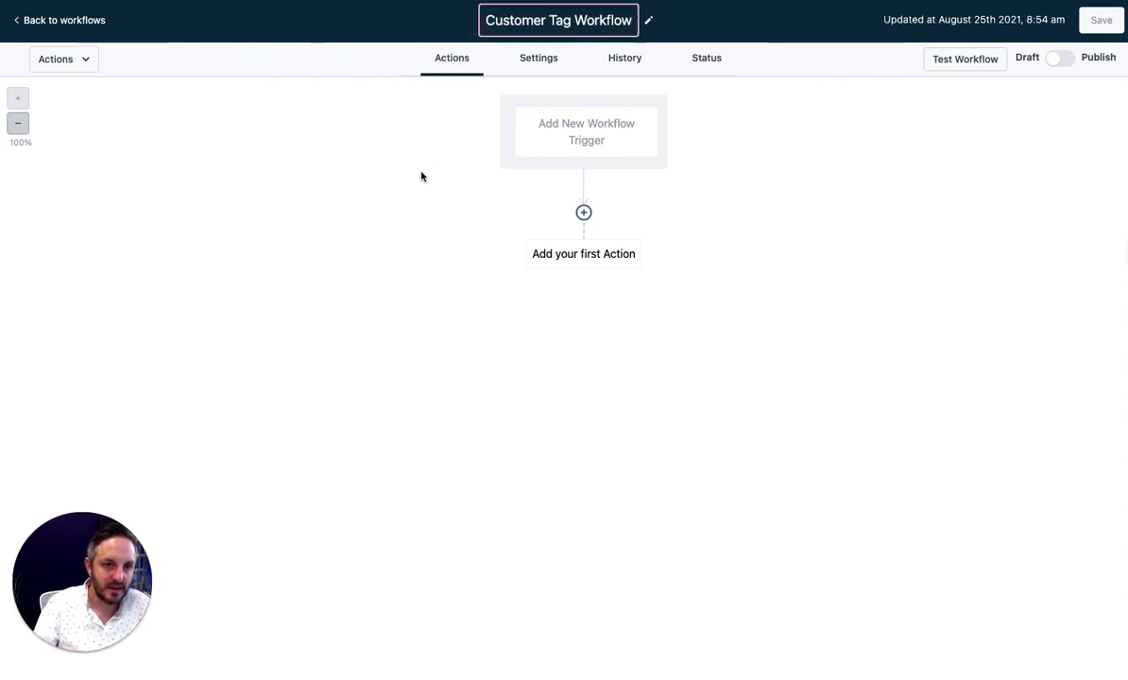
pyautogui.click(1111, 19)
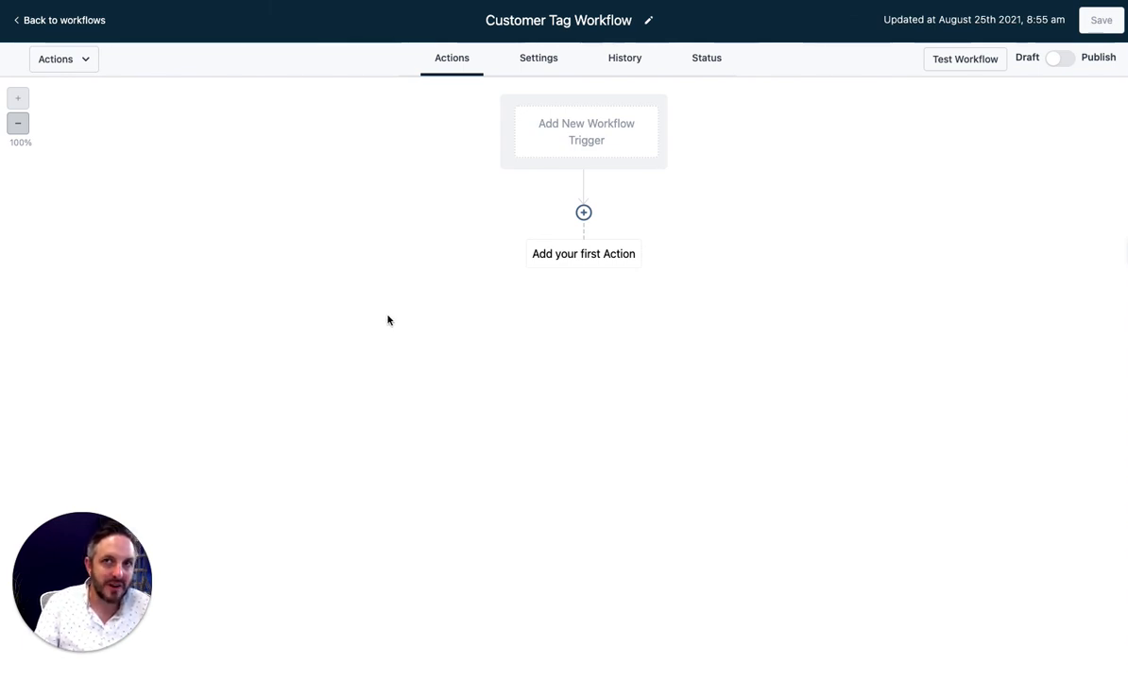
pyautogui.click(604, 128)
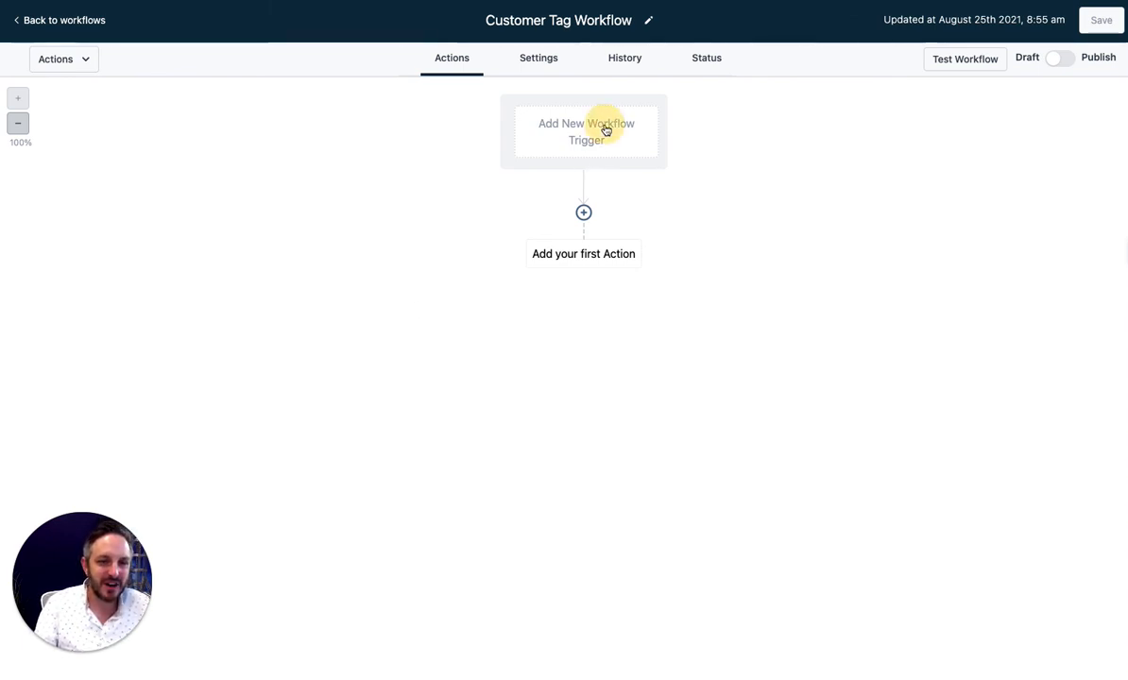
# Choose Contact Tag as the workflow trigger
pyautogui.click(750, 253)
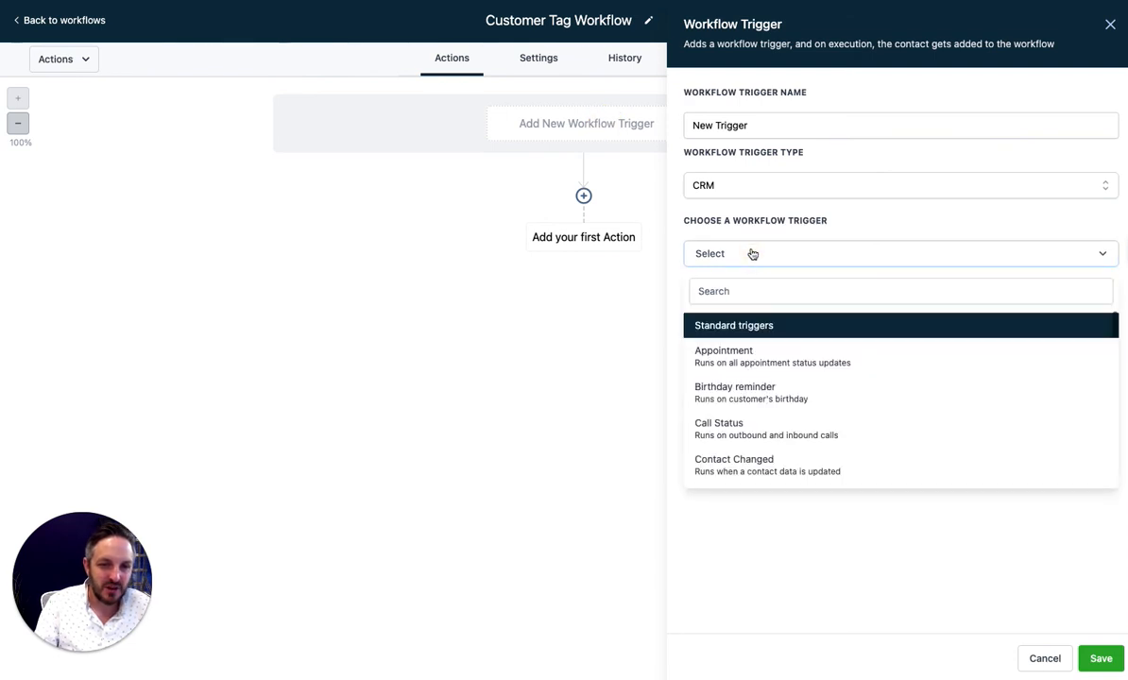
pyautogui.scroll(-15, 830, 424)
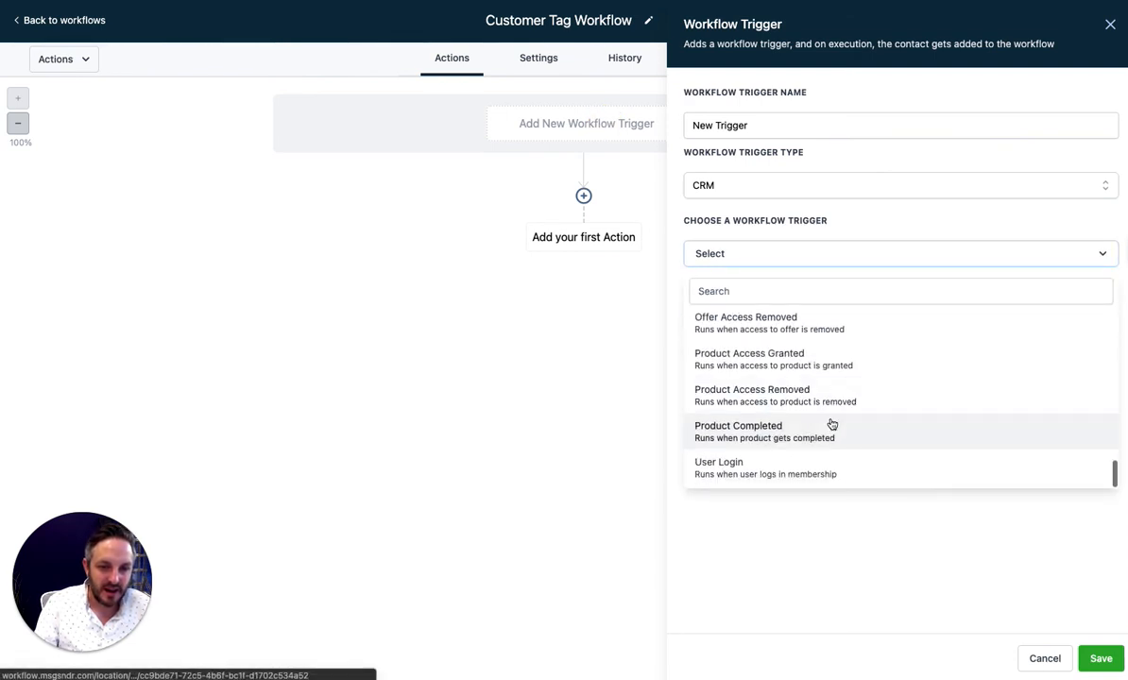
pyautogui.scroll(8, 830, 425)
pyautogui.scroll(3, 821, 417)
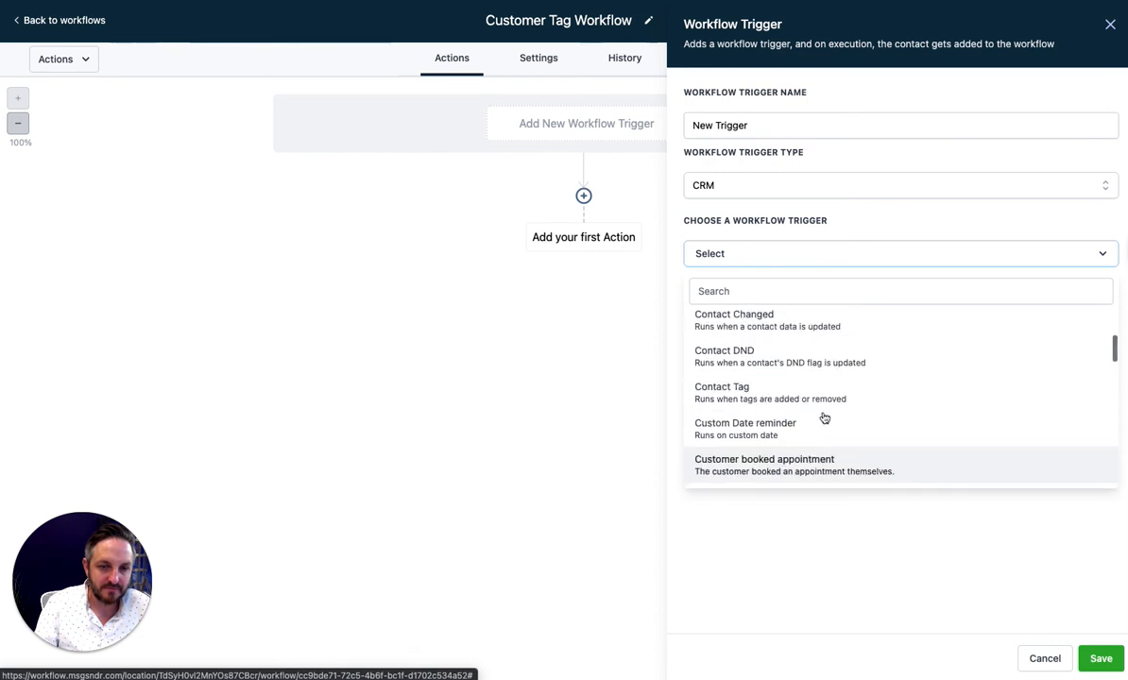
pyautogui.scroll(-6, 820, 416)
pyautogui.scroll(-3, 818, 416)
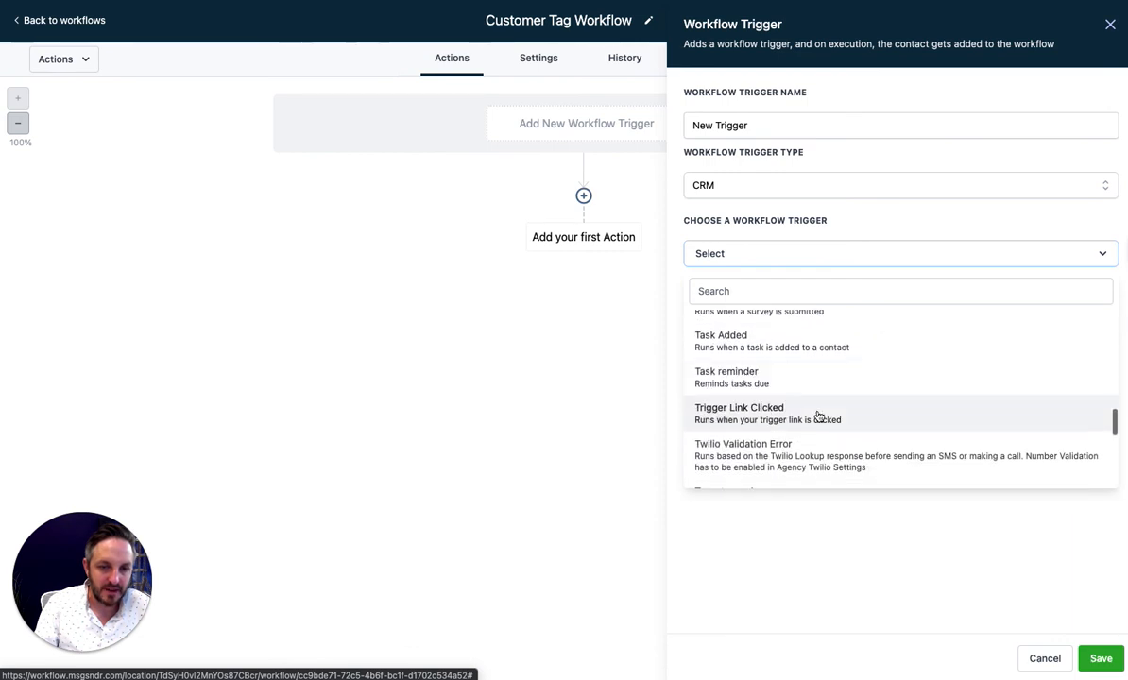
pyautogui.scroll(5, 818, 416)
pyautogui.scroll(7, 818, 415)
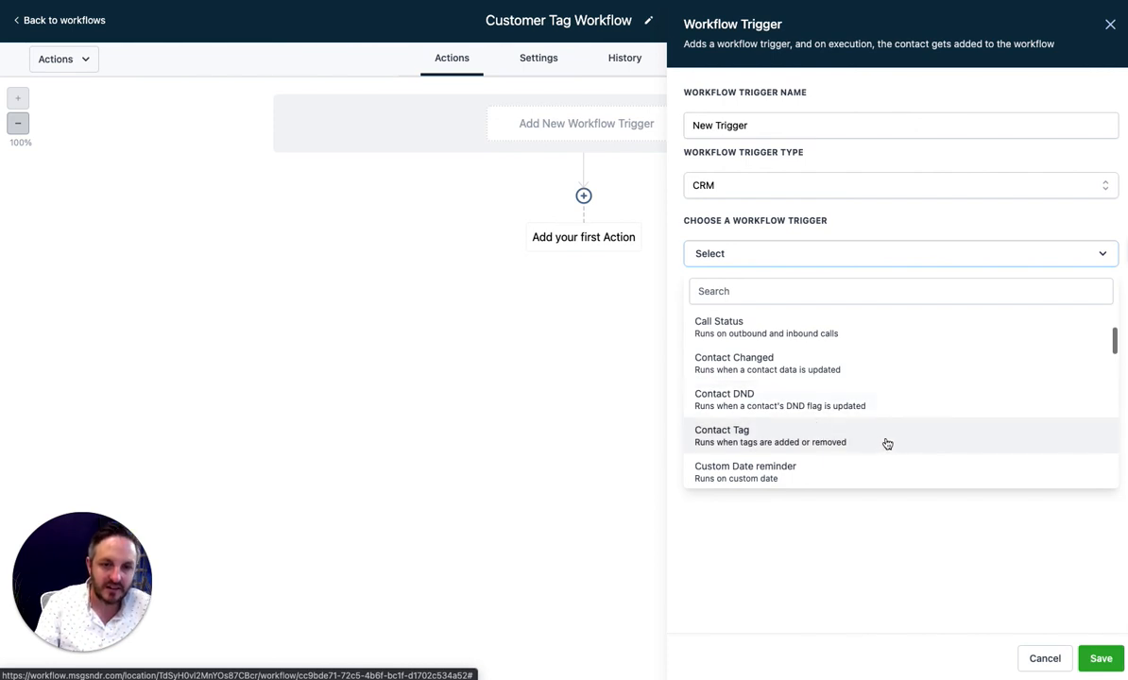
pyautogui.click(917, 439)
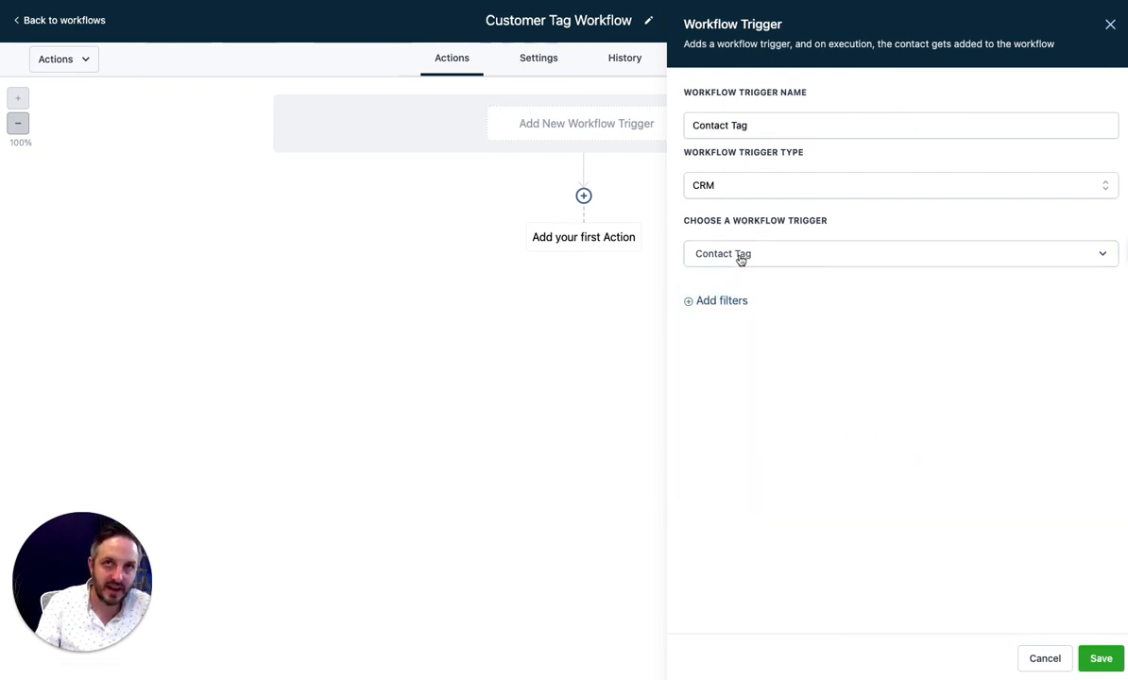
# Add a trigger filter: Tag Added equals customer
pyautogui.click(723, 303)
pyautogui.click(780, 318)
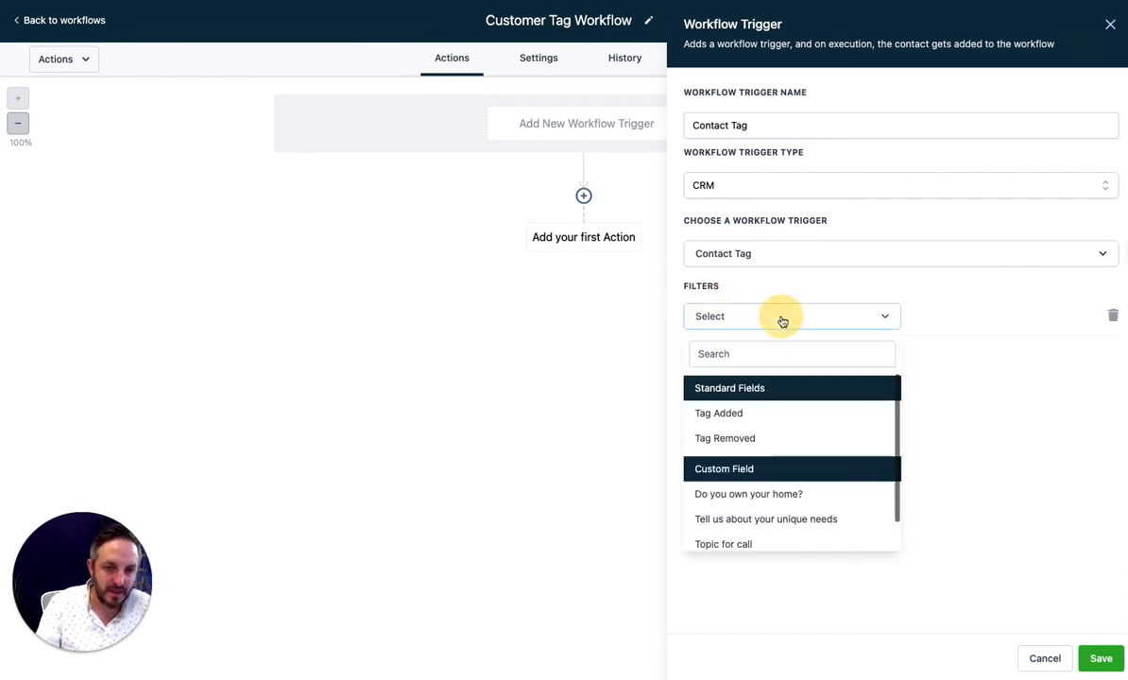
pyautogui.click(809, 414)
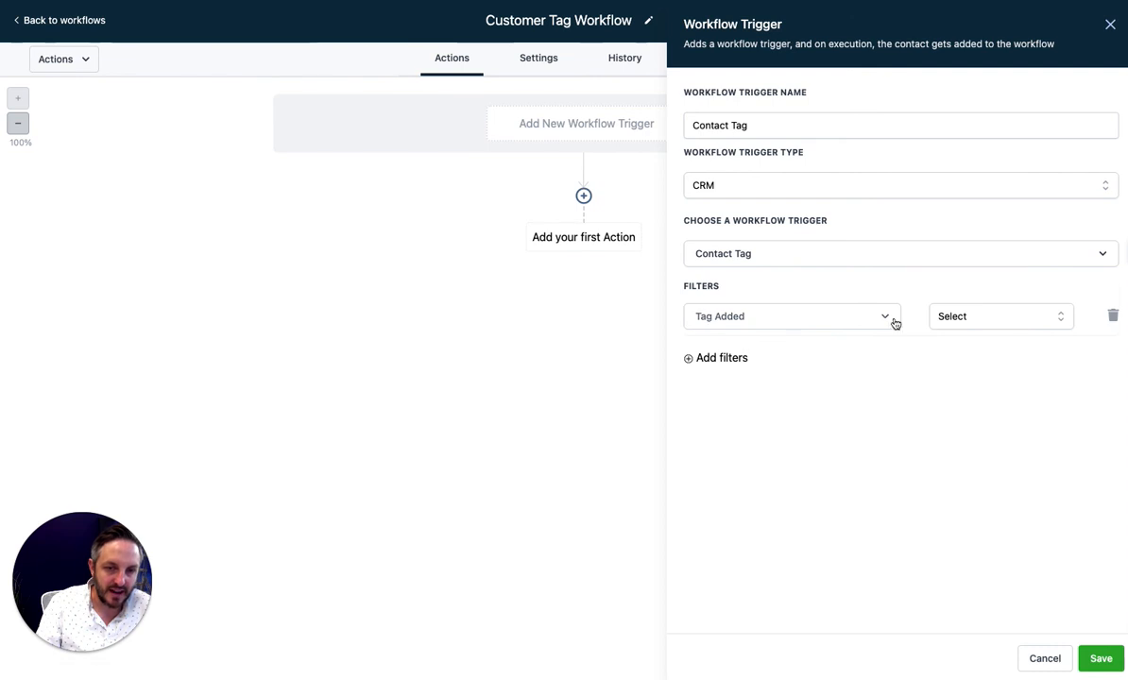
pyautogui.click(991, 317)
pyautogui.click(983, 350)
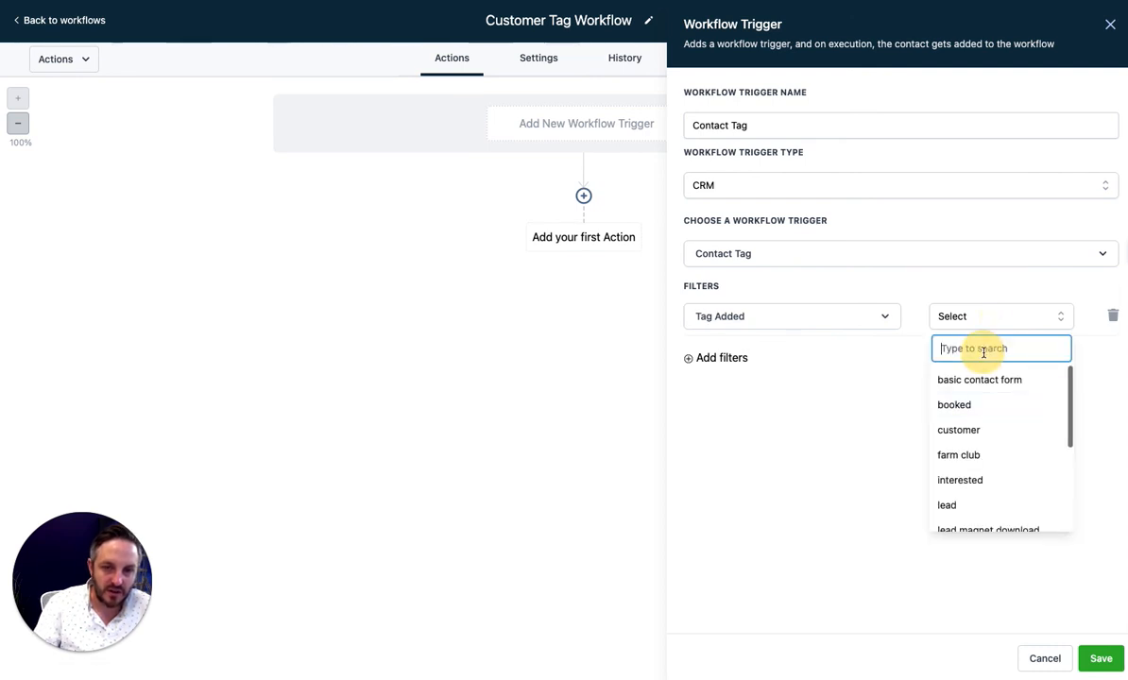
pyautogui.write('customer')
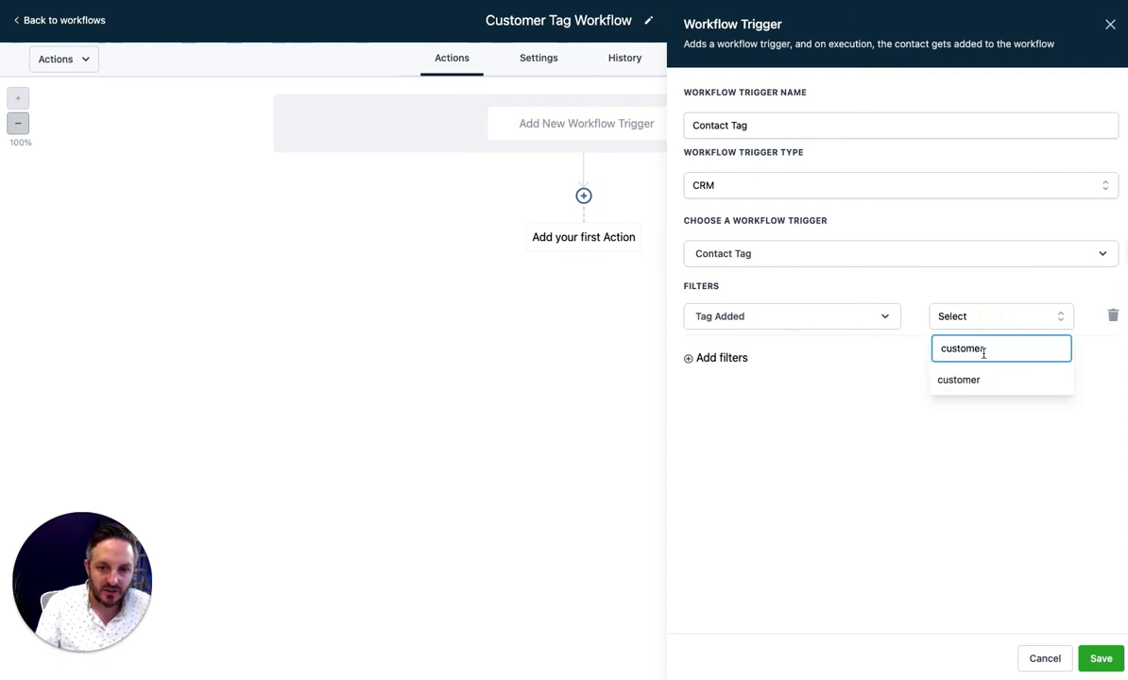
pyautogui.click(984, 384)
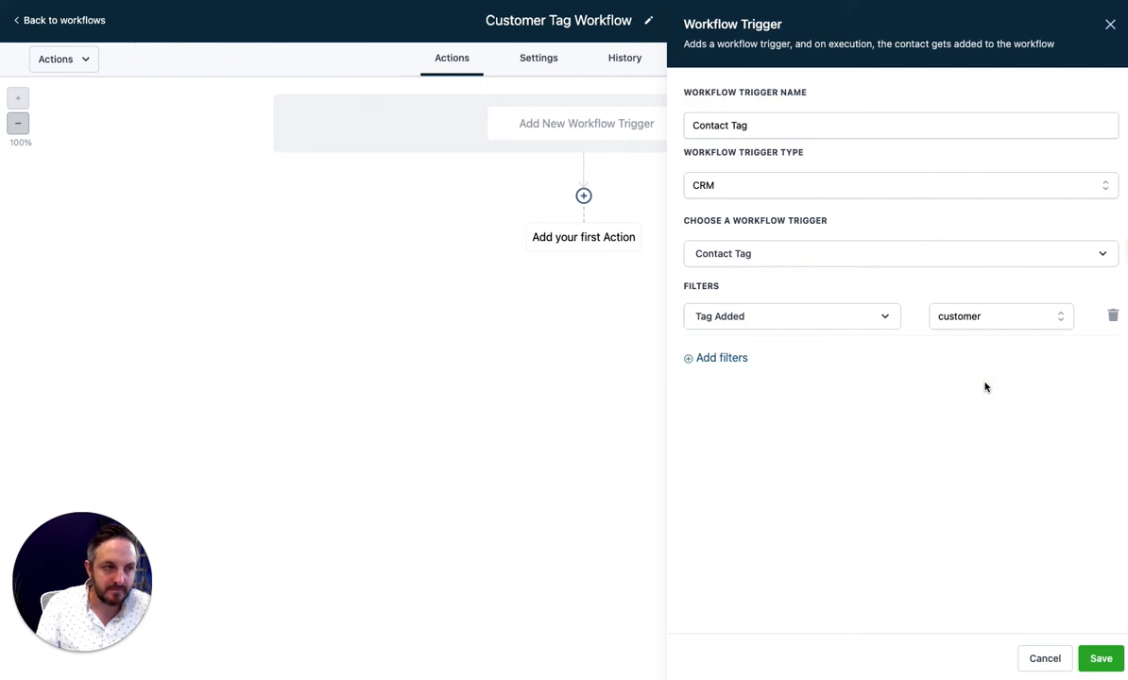
# Rename the trigger to 'Contact Tag Customer' and save it
pyautogui.click(723, 128)
pyautogui.moveTo(773, 121); pyautogui.dragTo(685, 125)
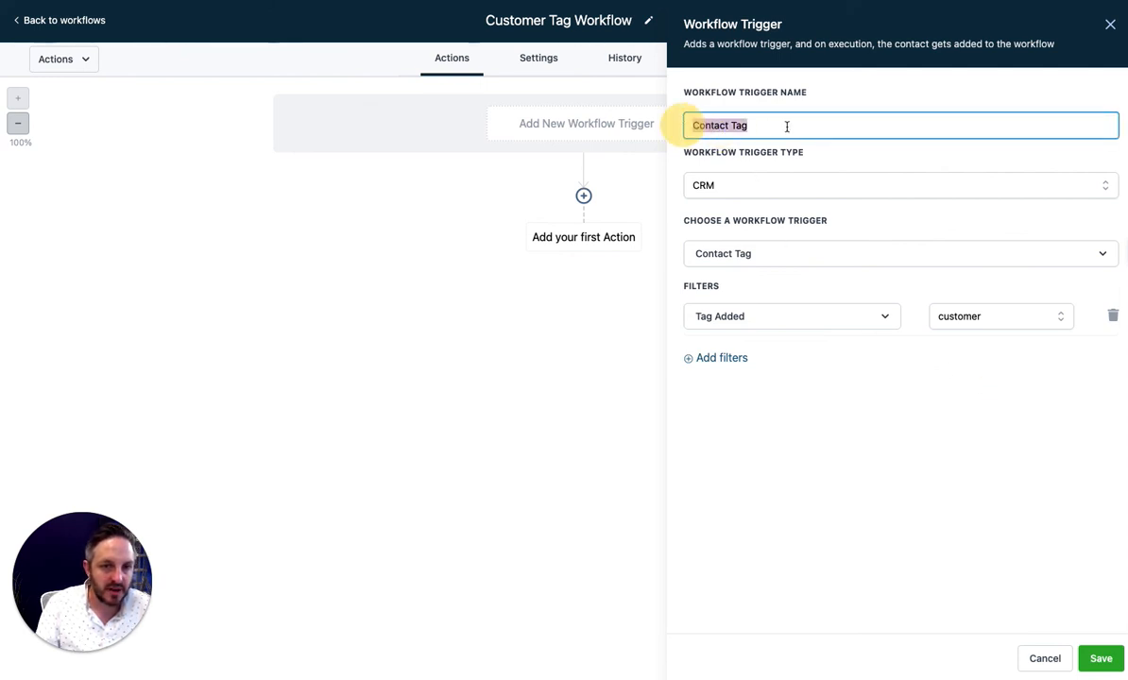
pyautogui.press('Right')
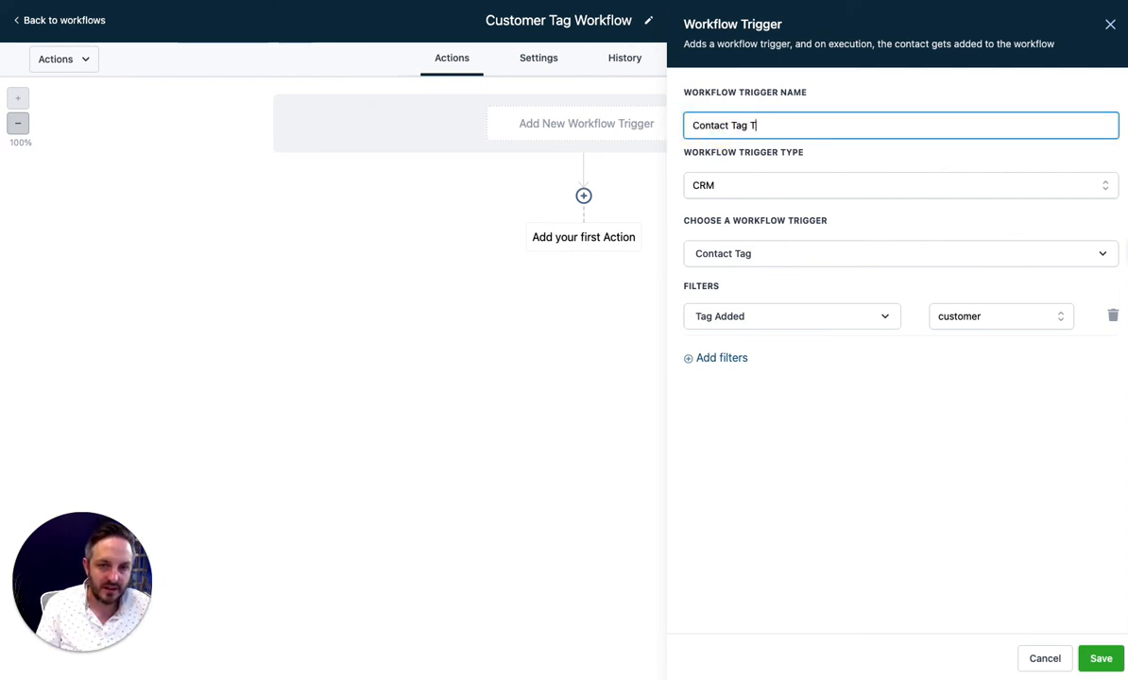
pyautogui.press('BackSpace')
pyautogui.press('BackSpace')
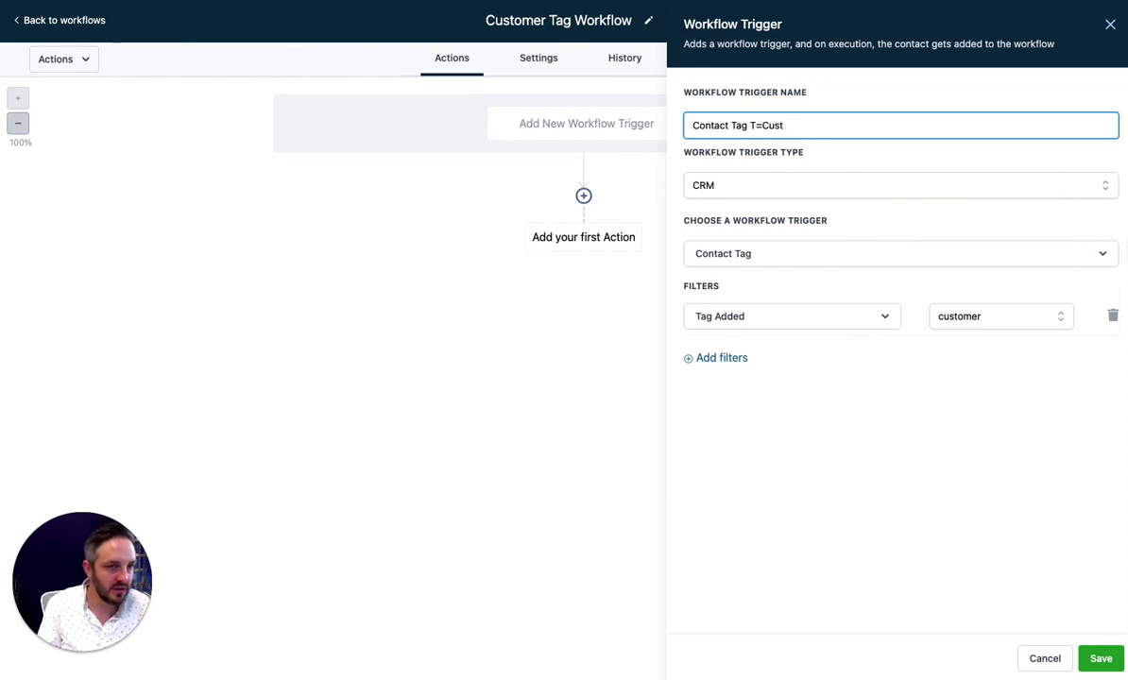
pyautogui.write('Customer')
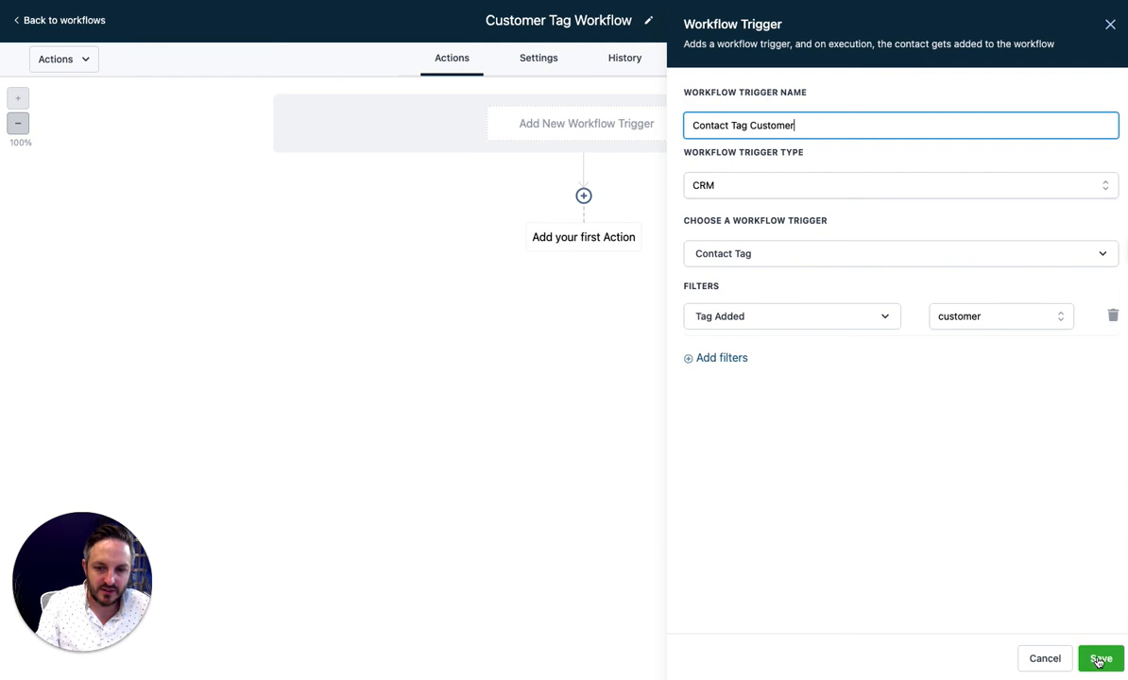
pyautogui.click(1101, 658)
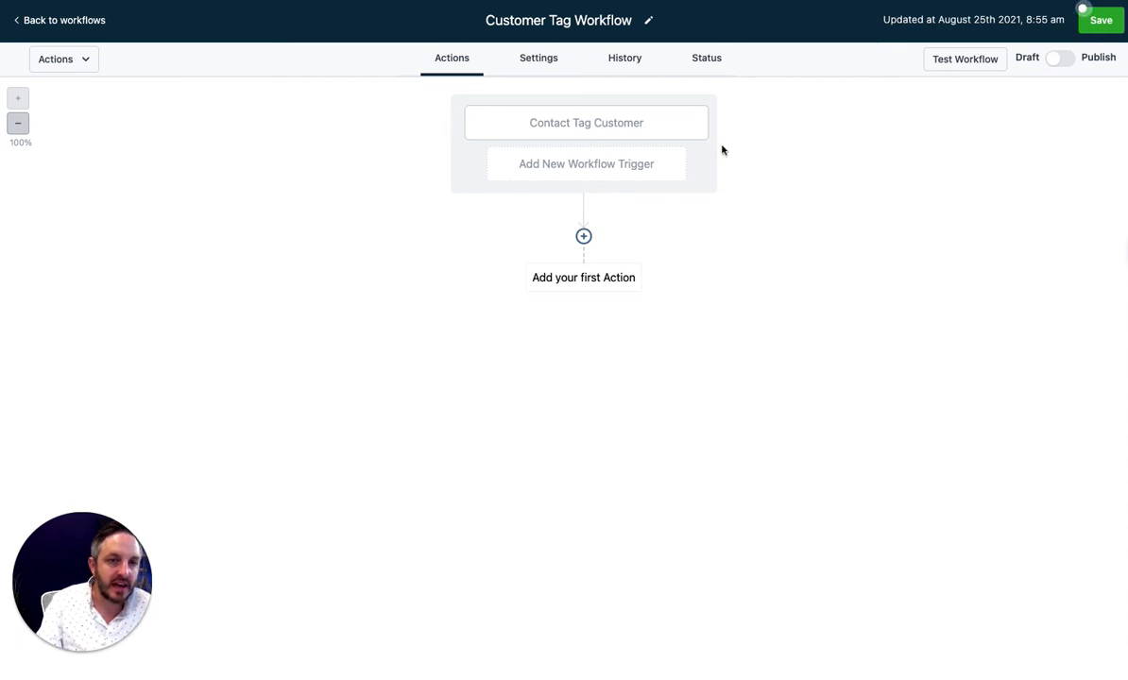
# Add a Send Email action after the trigger and fill in the sender e-mail address
pyautogui.click(584, 236)
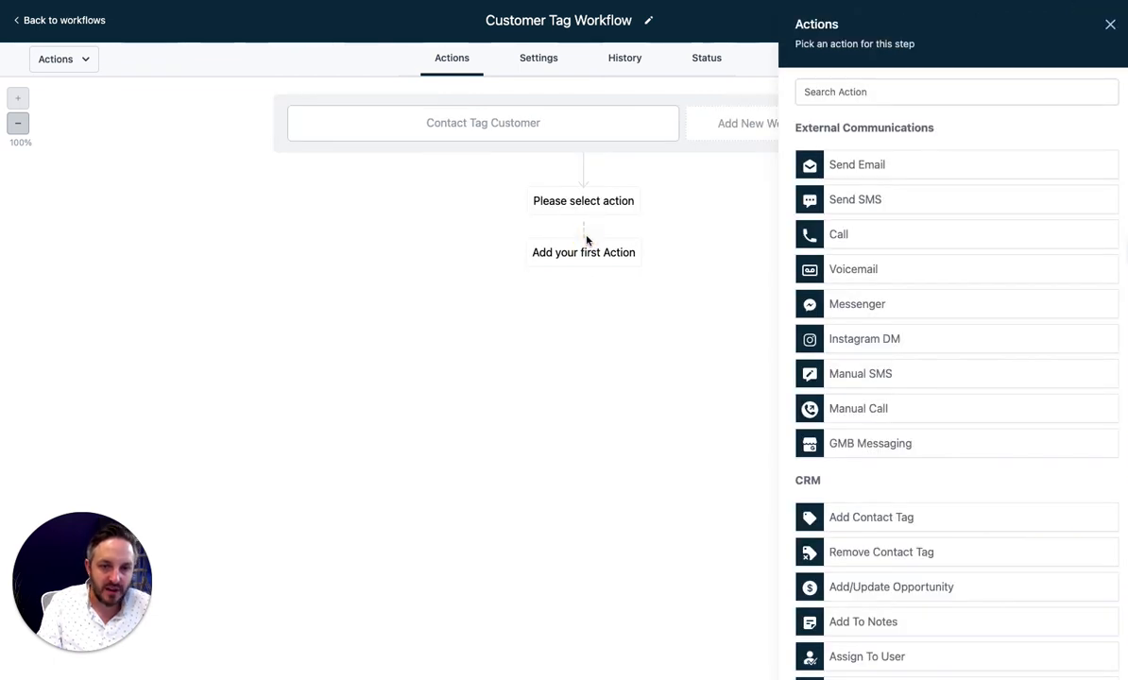
pyautogui.click(908, 168)
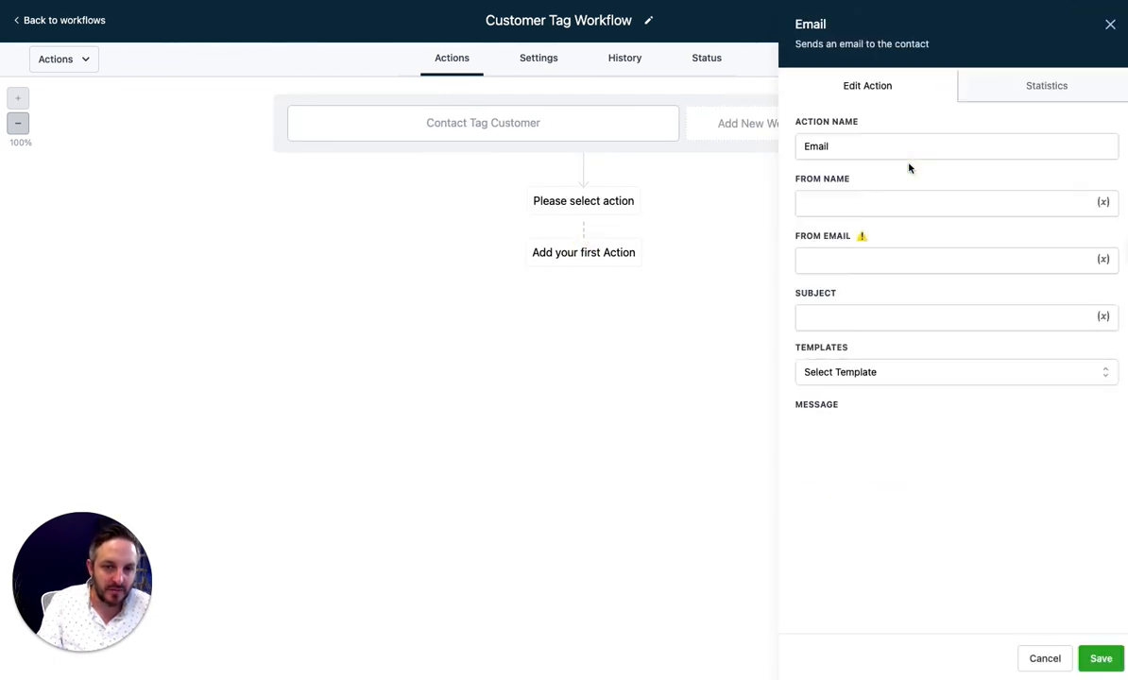
pyautogui.click(844, 201)
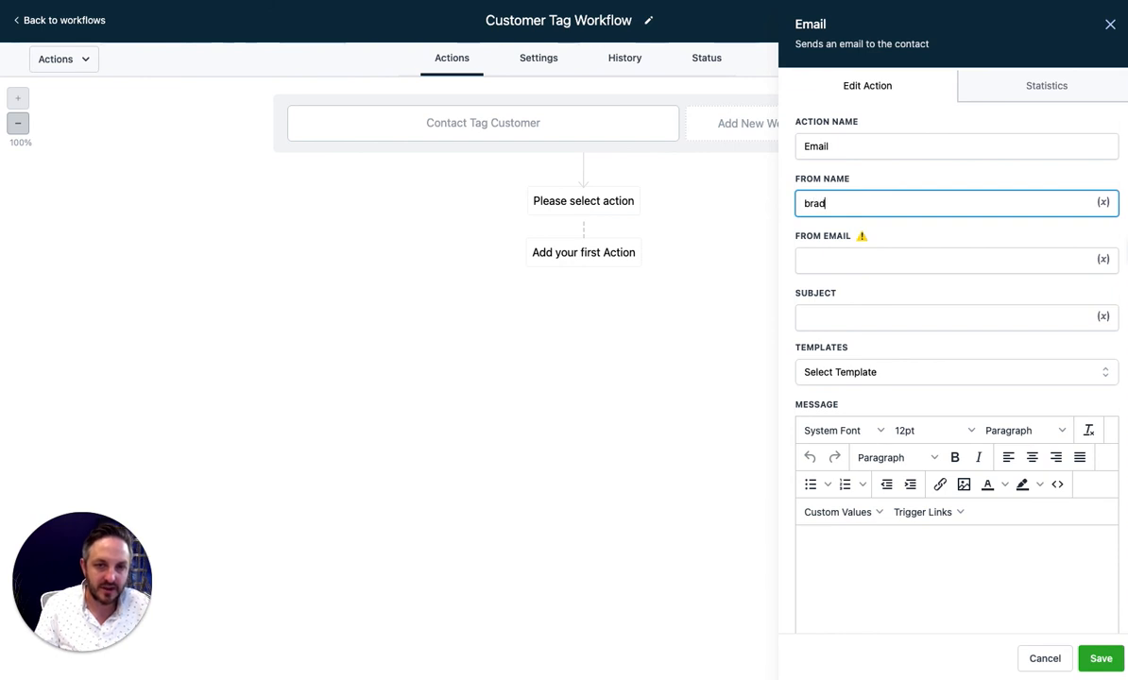
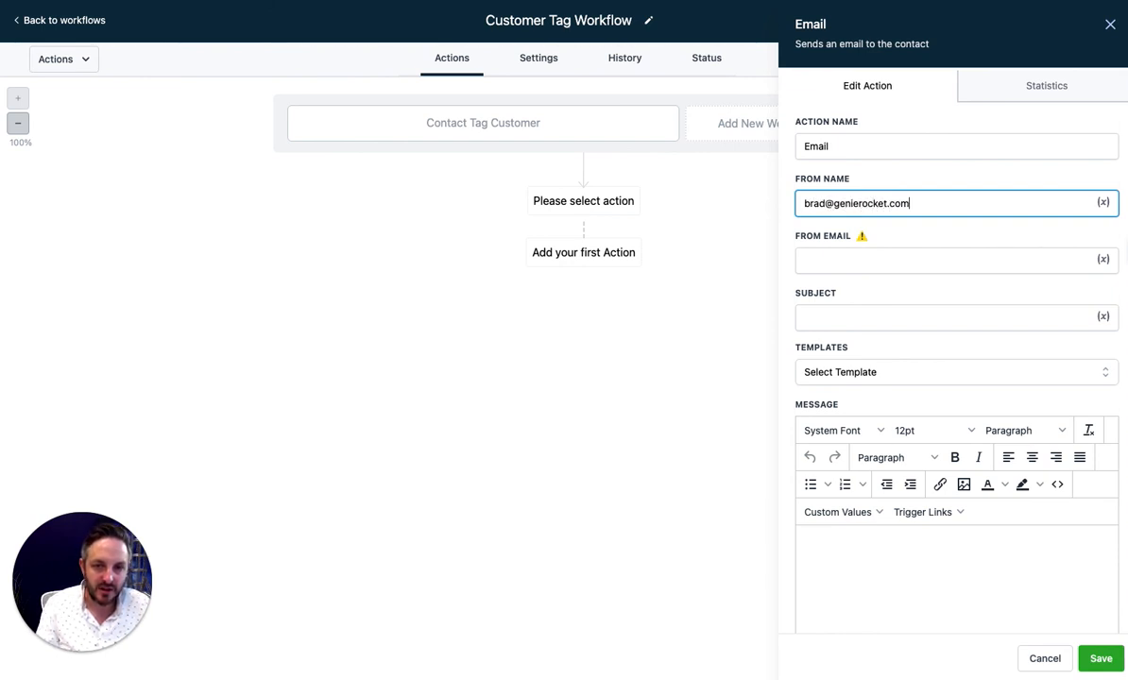
pyautogui.hotkey('ctrl', 'a')
pyautogui.hotkey('ctrl', 'c')
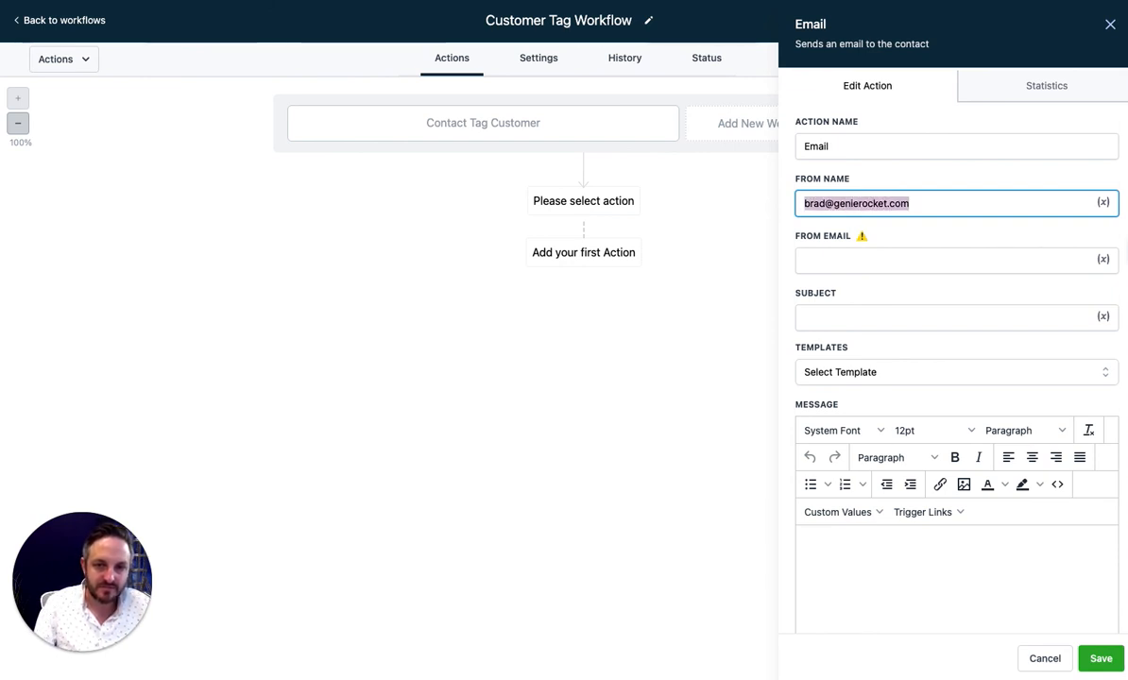
pyautogui.click(983, 262)
pyautogui.hotkey('ctrl', 'v')
# Replace the From Name field with the sender's name
pyautogui.click(868, 202)
pyautogui.hotkey('ctrl', 'a')
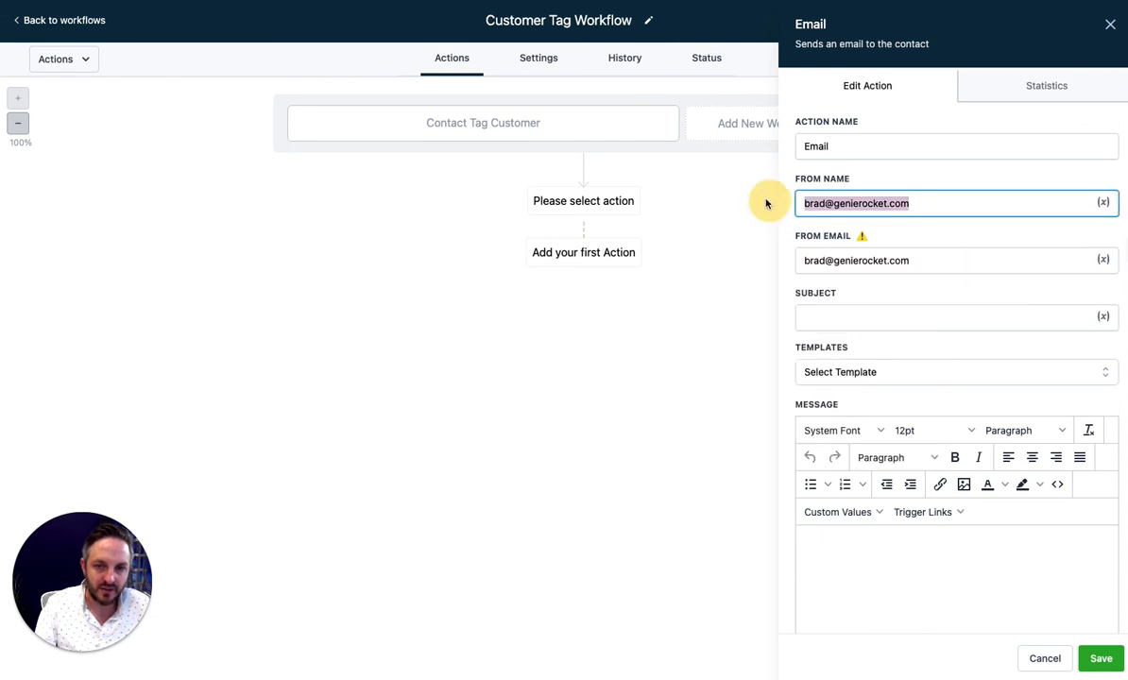
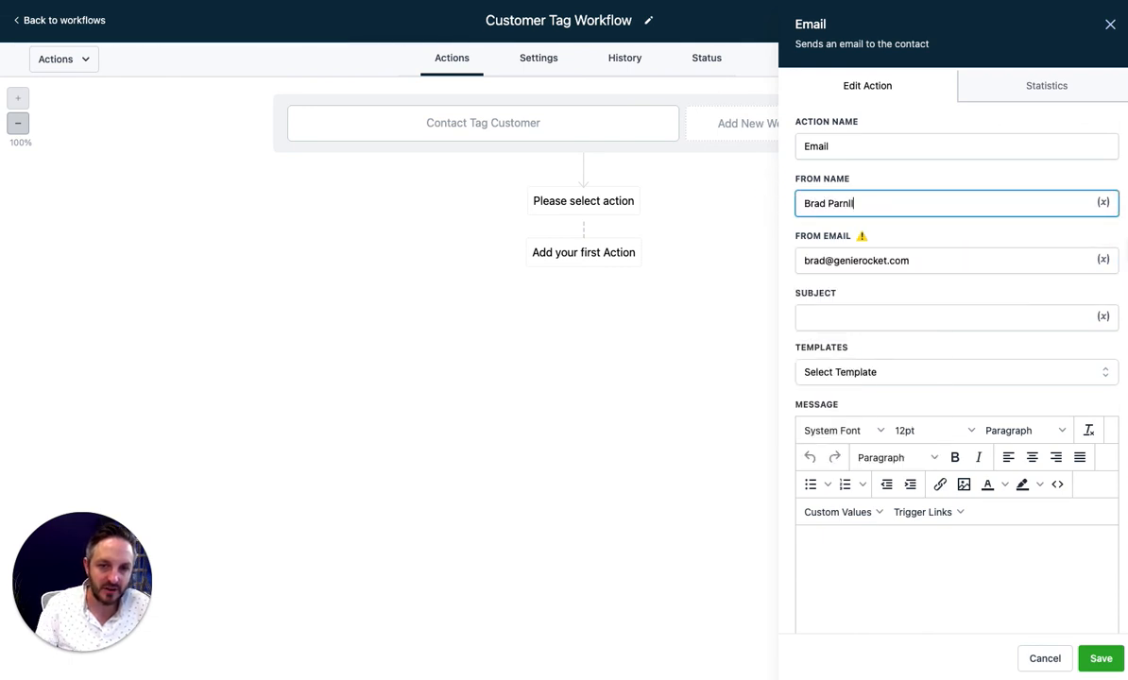
pyautogui.click(866, 196)
pyautogui.press('XF86AudioRaiseVolume')
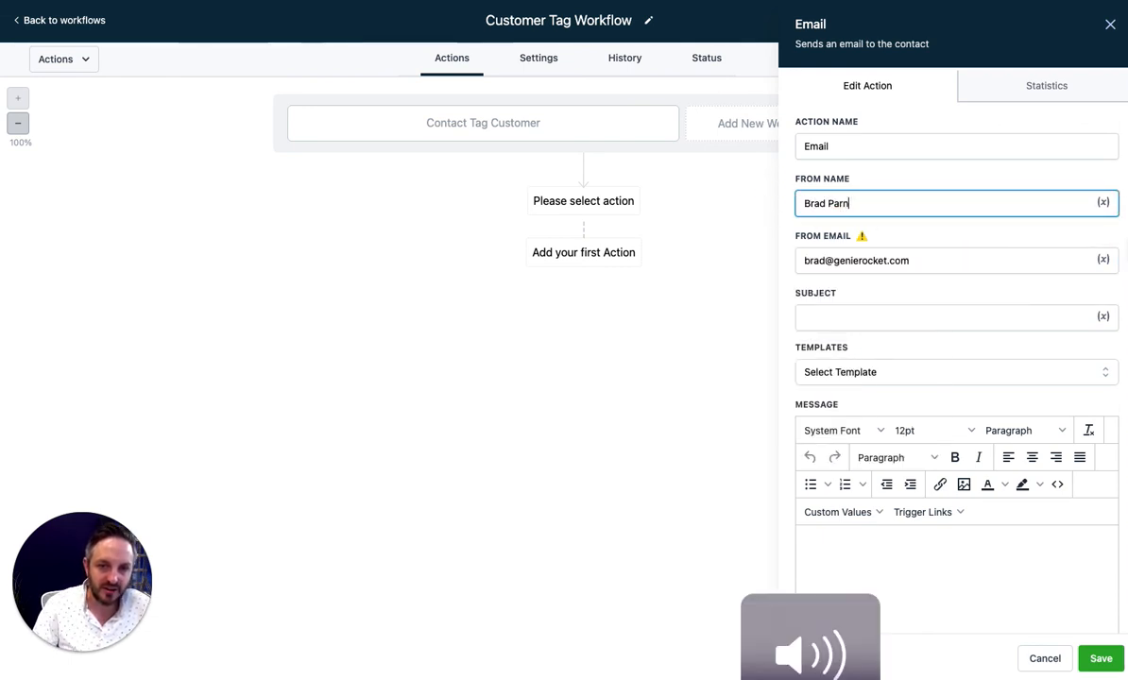
pyautogui.write('ell')
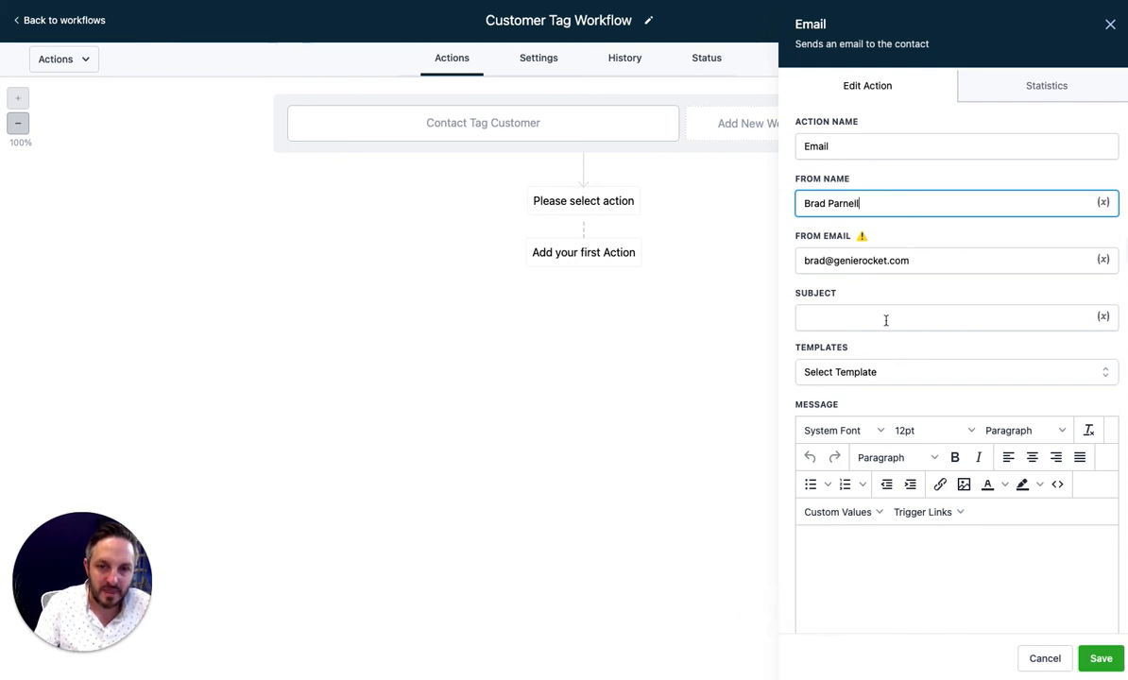
pyautogui.click(886, 320)
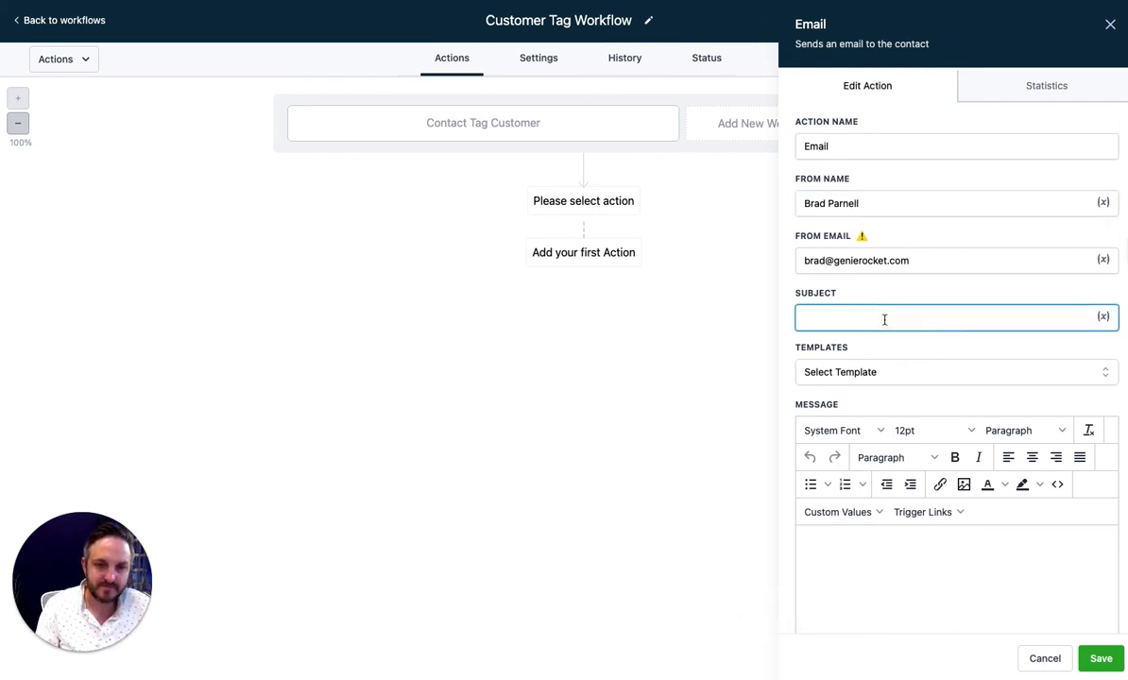
# Set the email subject to 'Welcome Aboard {{contact.first_name}}!'
pyautogui.write('Welcome Aboard')
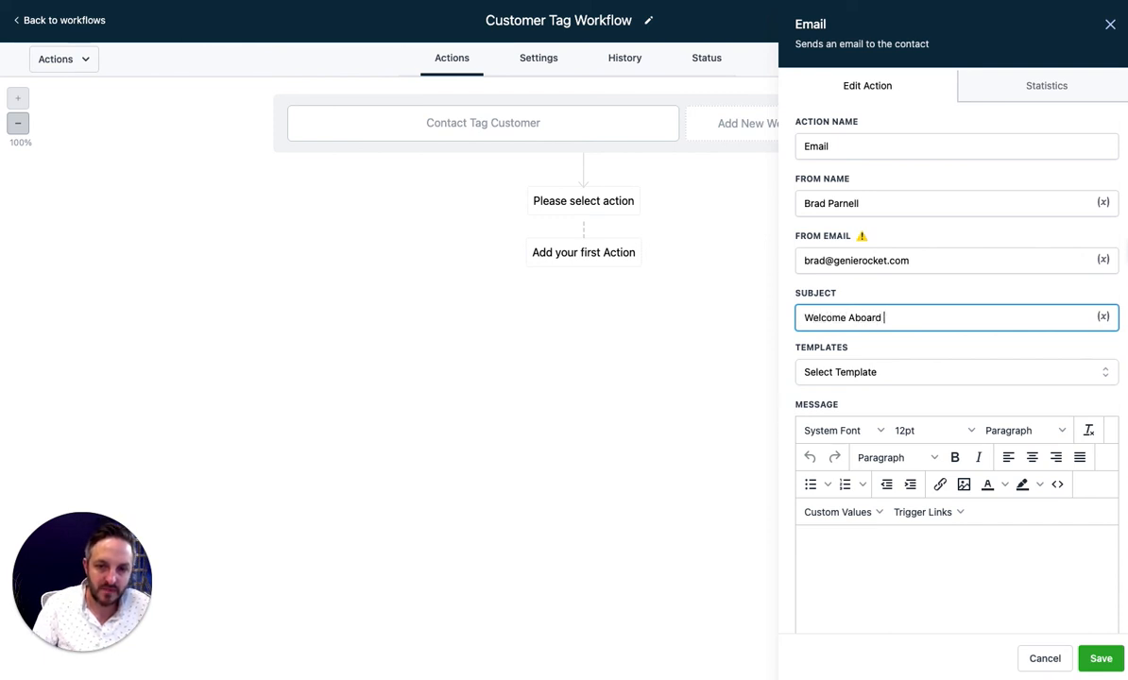
pyautogui.click(1102, 317)
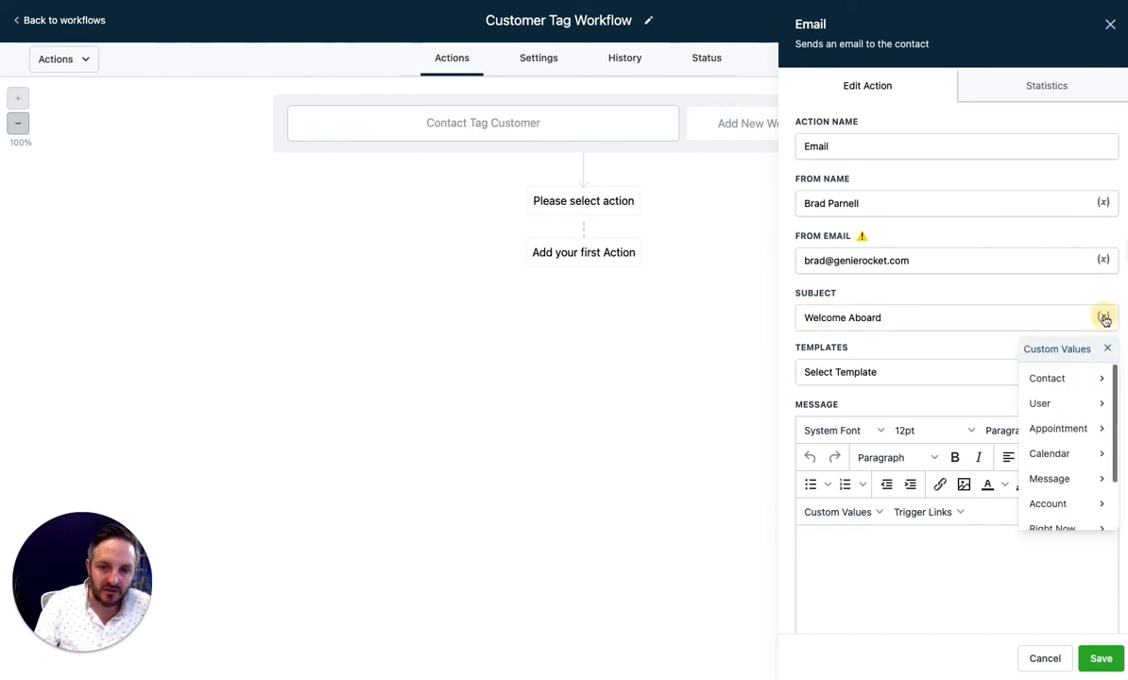
pyautogui.click(1081, 380)
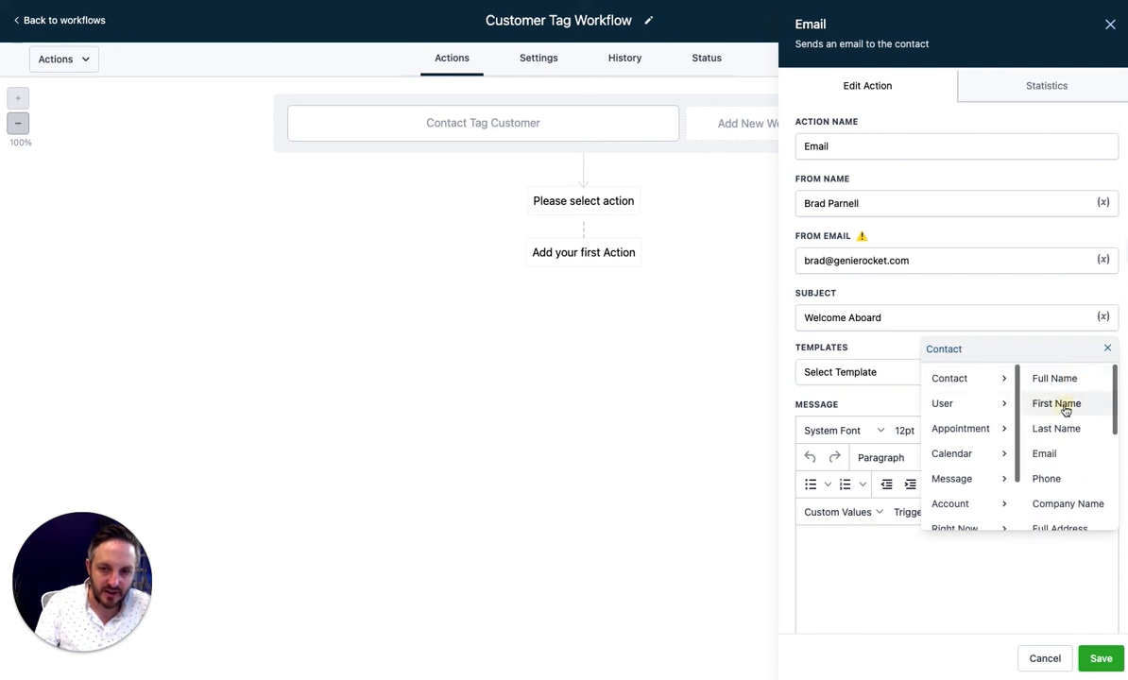
pyautogui.click(1067, 403)
pyautogui.click(1001, 317)
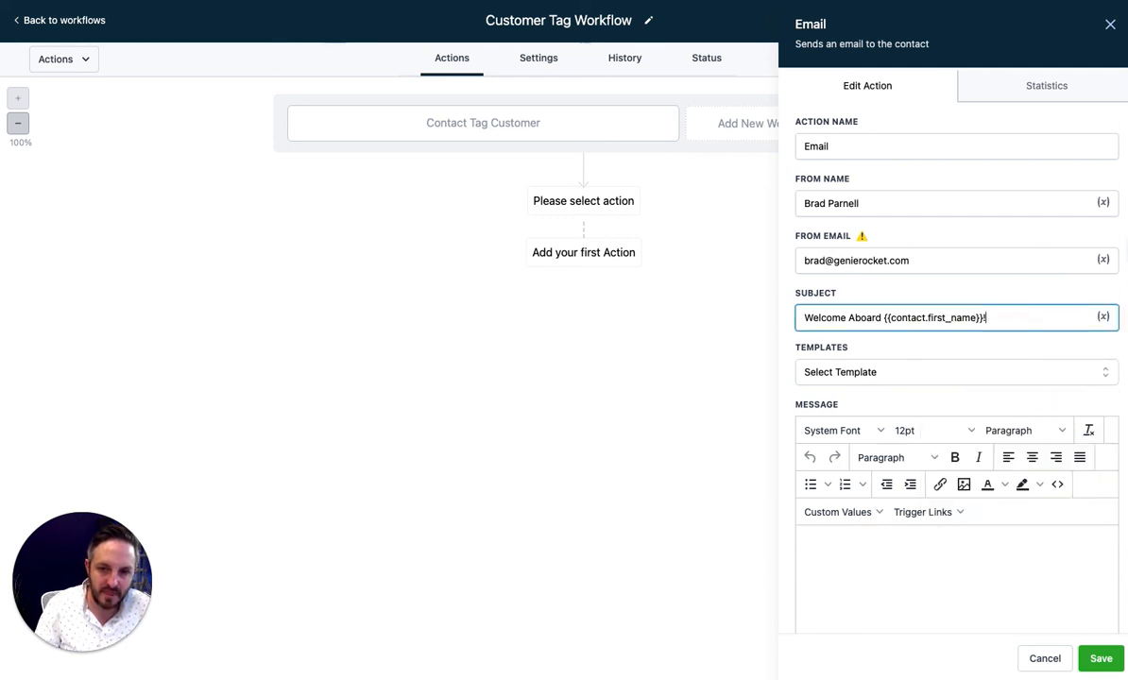
pyautogui.scroll(-2, 888, 312)
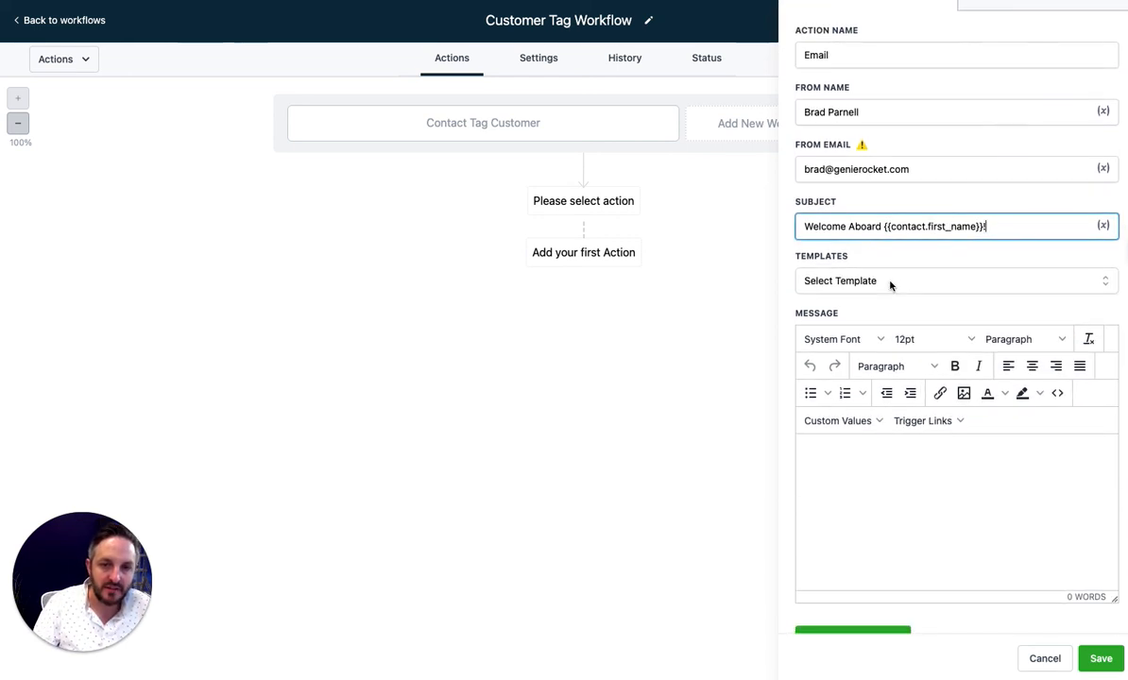
pyautogui.click(888, 281)
pyautogui.click(928, 281)
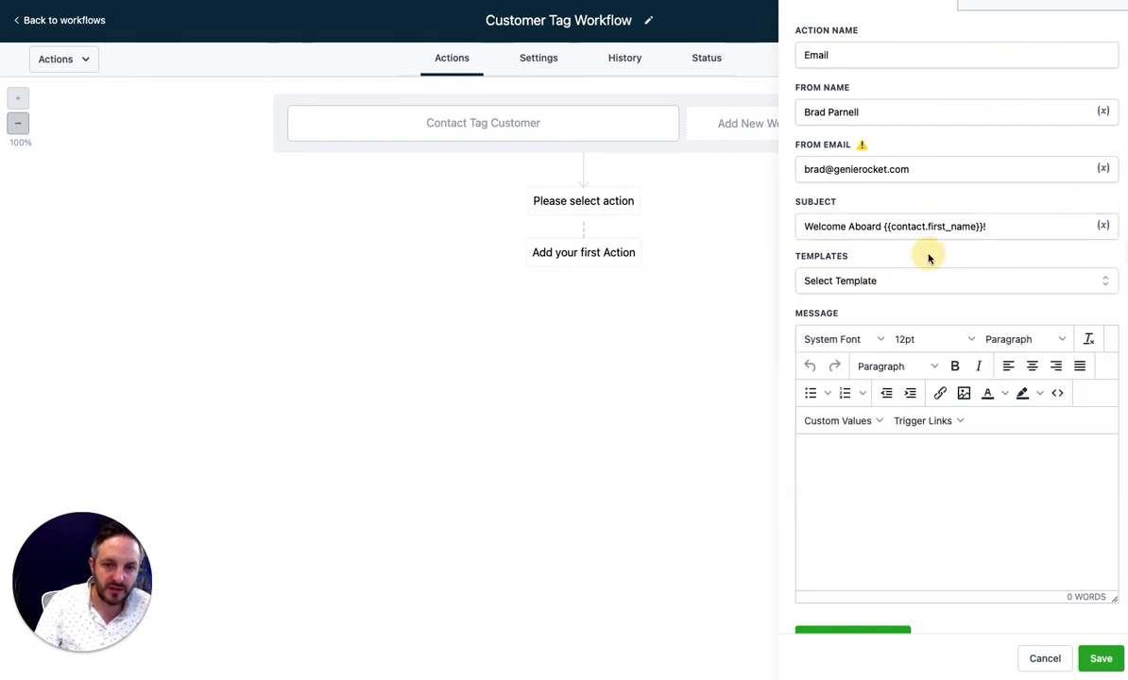
# Write a thank-you-for-signing-up message with the sender's sign-off, and save the Email step
pyautogui.click(848, 481)
pyautogui.write('Hey ')
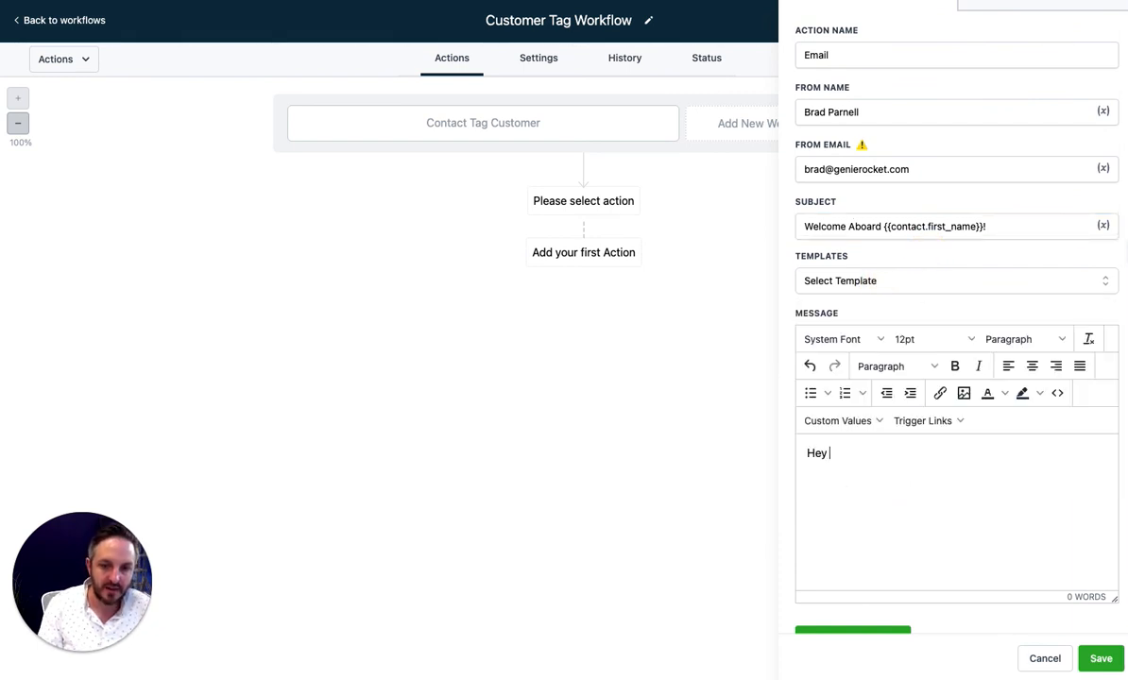
pyautogui.write("it's Brad from Genie Rocket,")
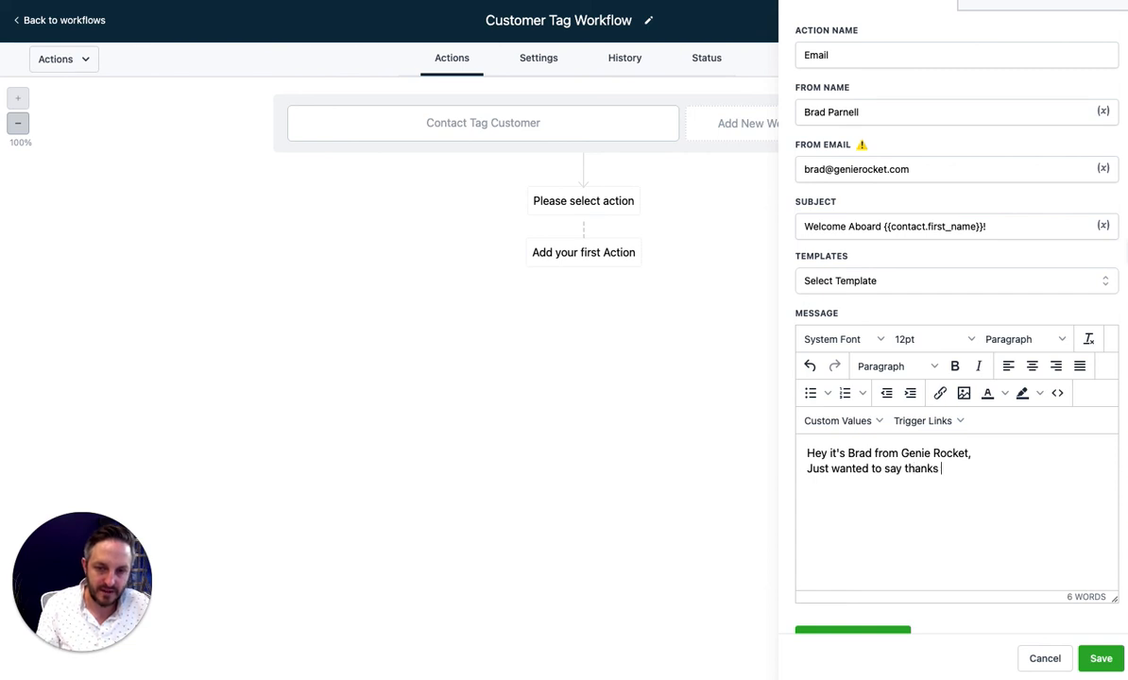
pyautogui.write('for signing up!   -')
pyautogui.press('Return')
pyautogui.press('Return')
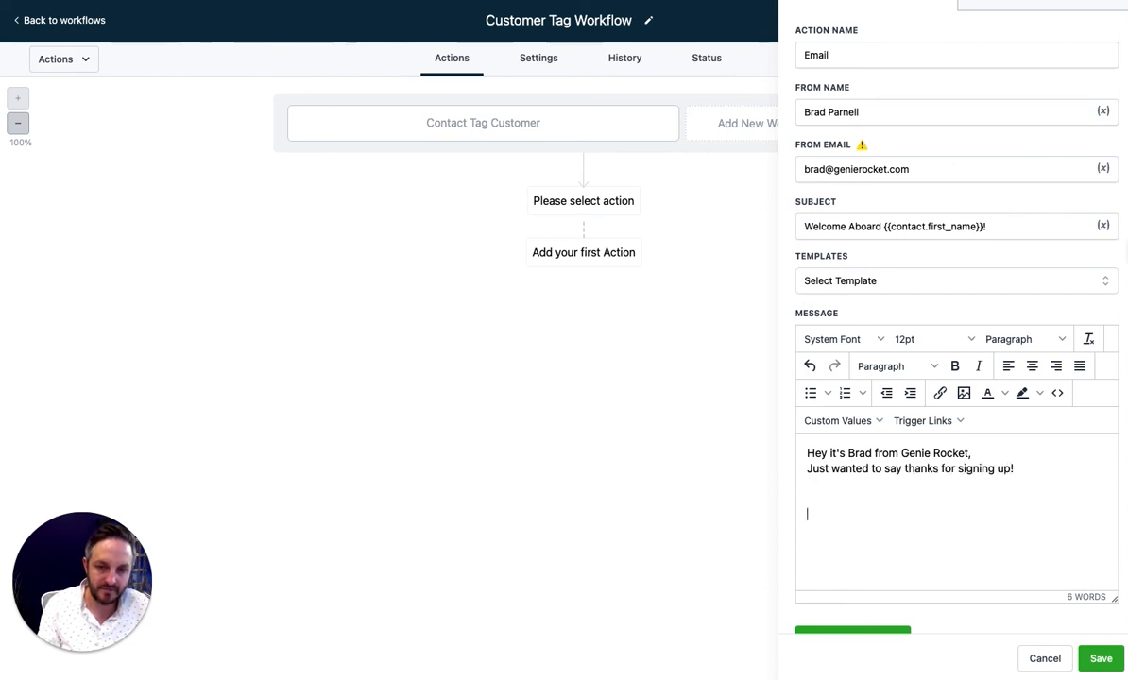
pyautogui.write('- Brad')
pyautogui.scroll(3, 931, 340)
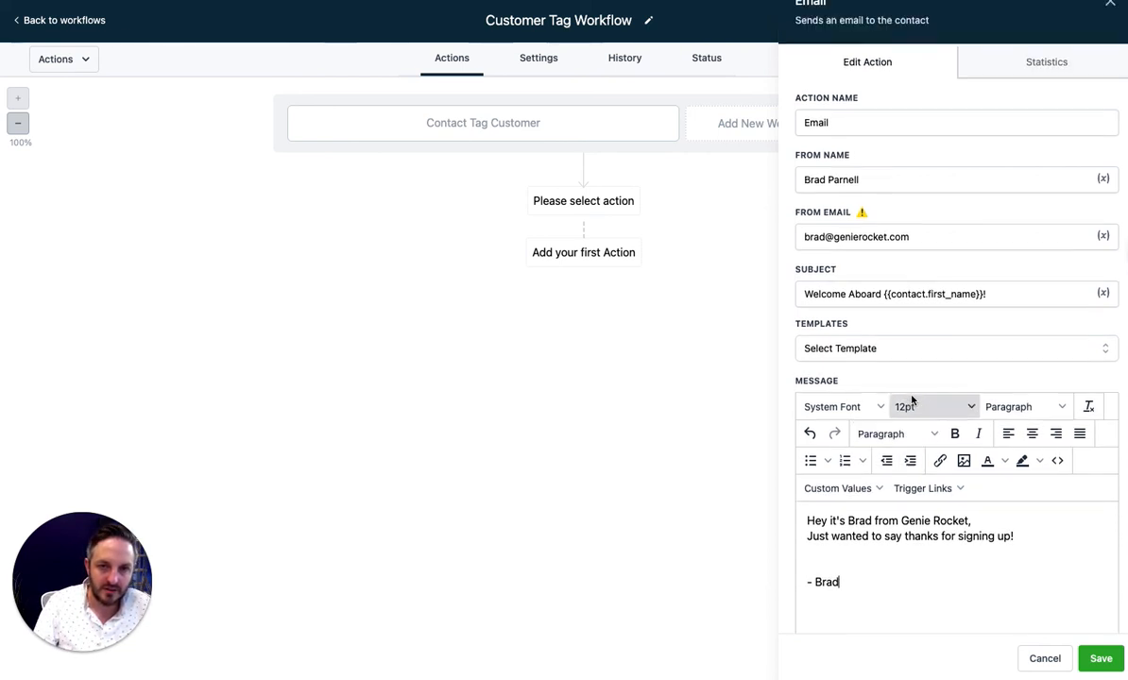
pyautogui.click(1097, 658)
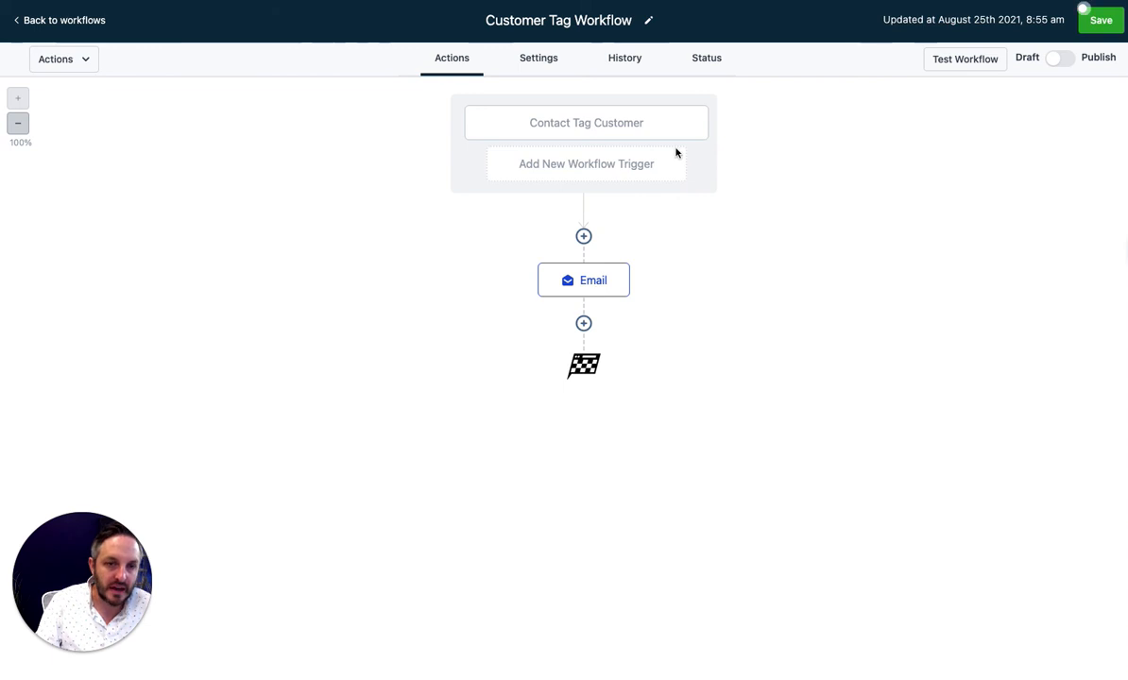
# Add a Send Internal Notification action below the welcome Email step
pyautogui.click(584, 324)
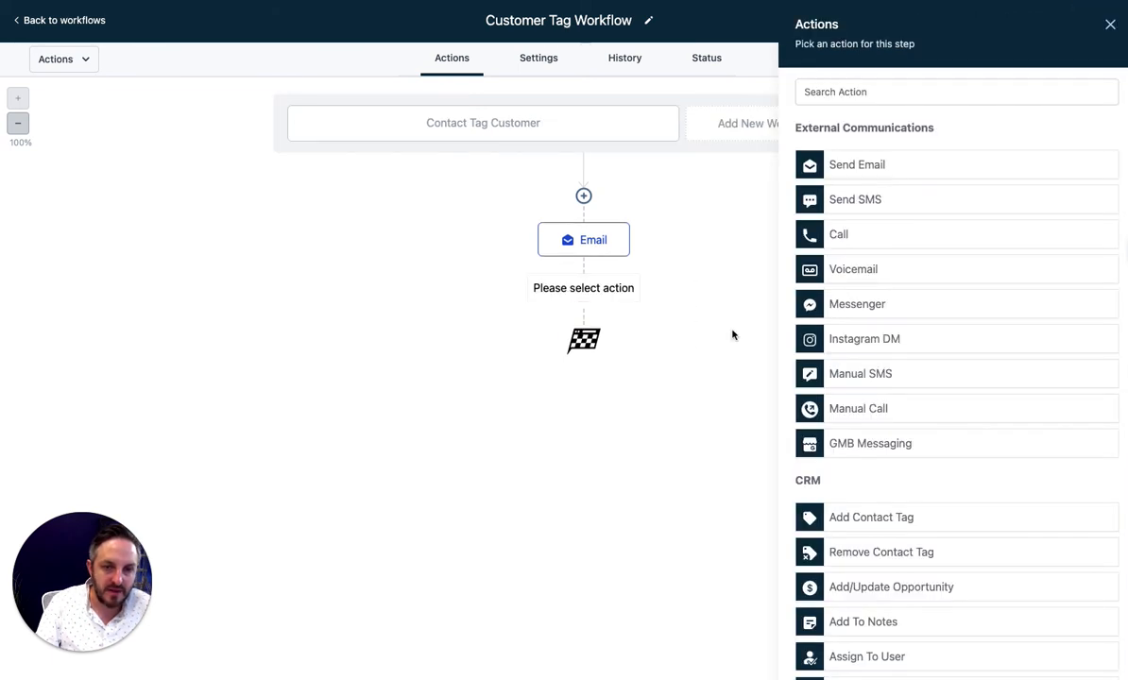
pyautogui.scroll(-10, 950, 434)
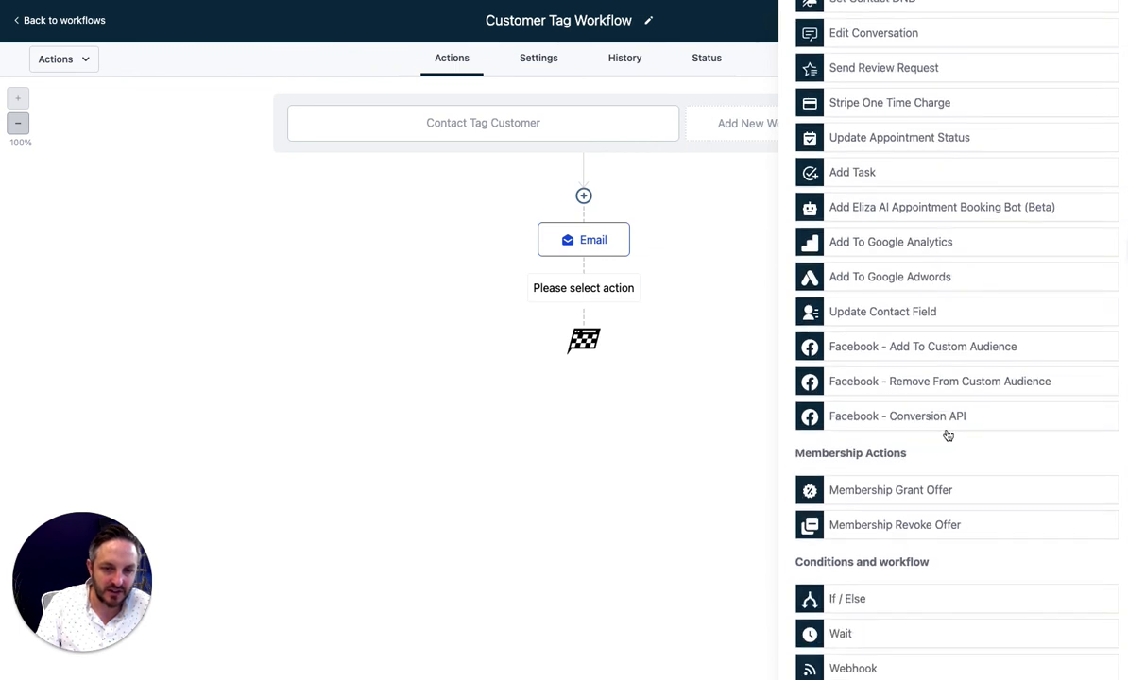
pyautogui.scroll(3, 963, 416)
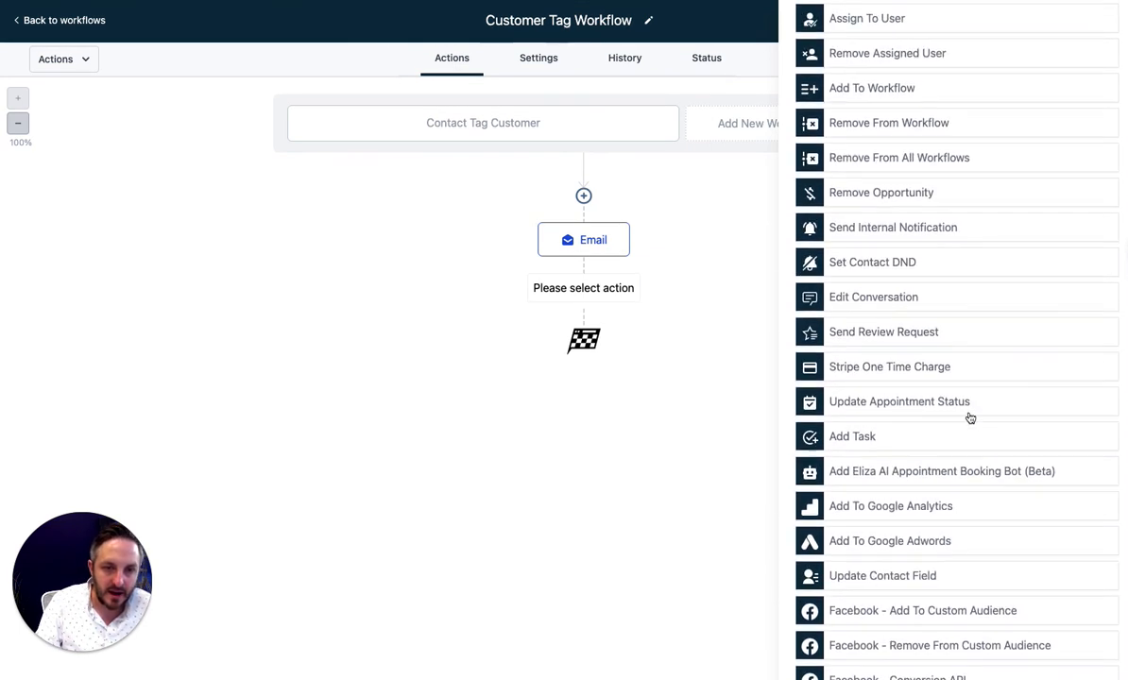
pyautogui.scroll(2, 969, 418)
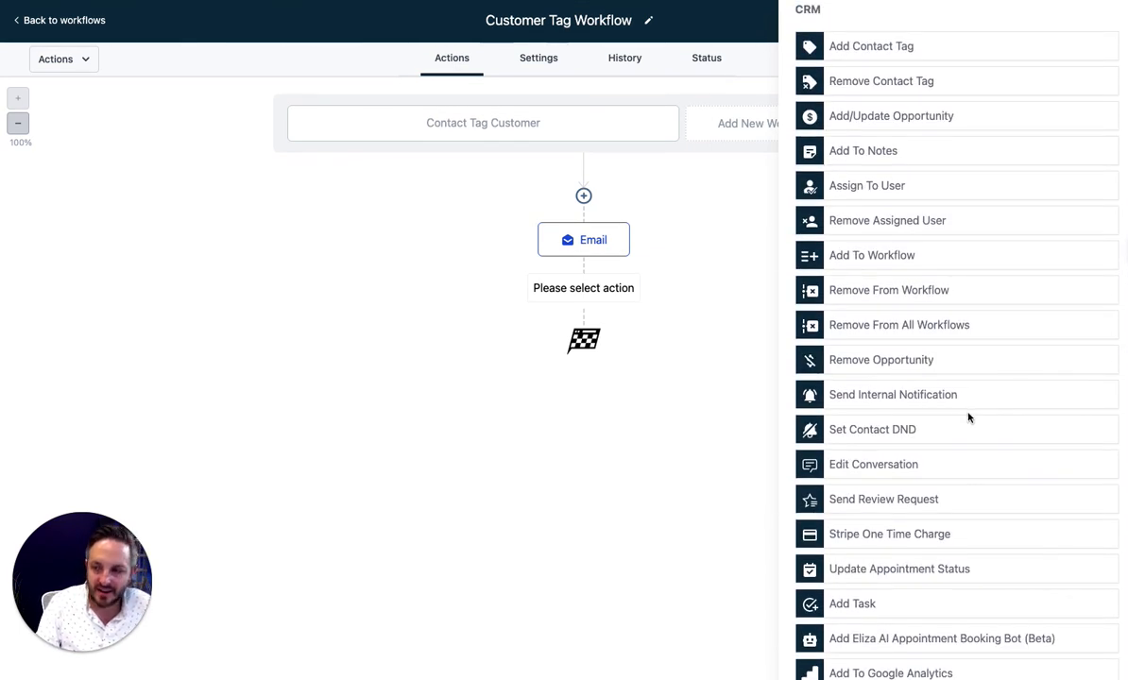
pyautogui.scroll(1, 969, 416)
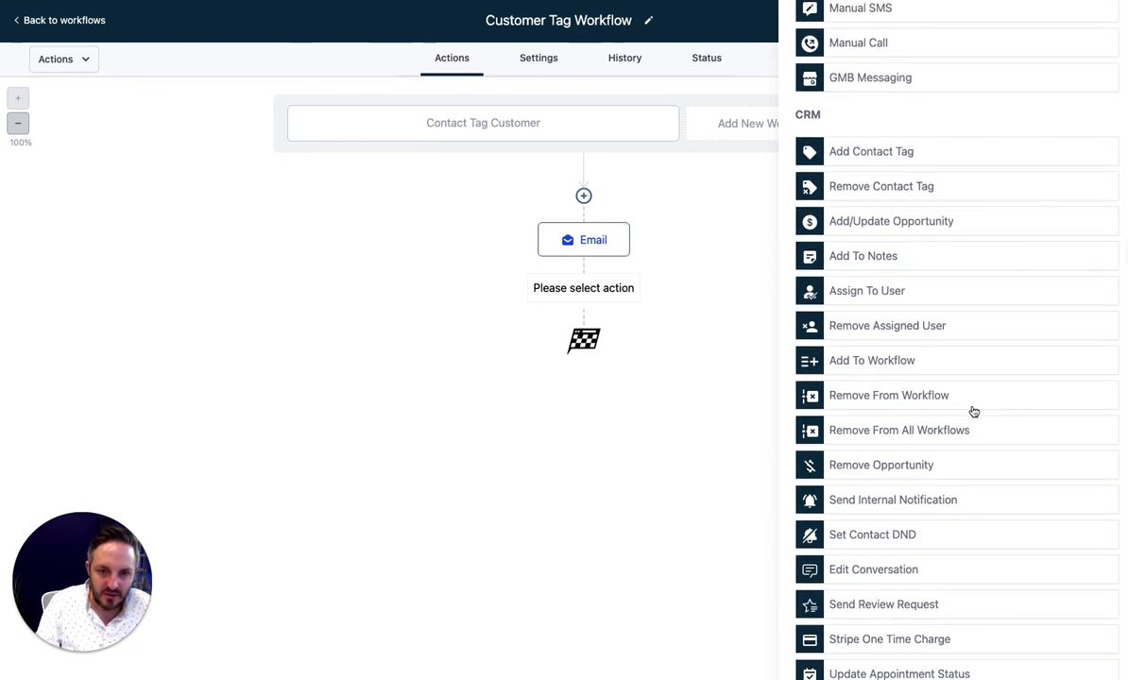
pyautogui.scroll(-3, 973, 413)
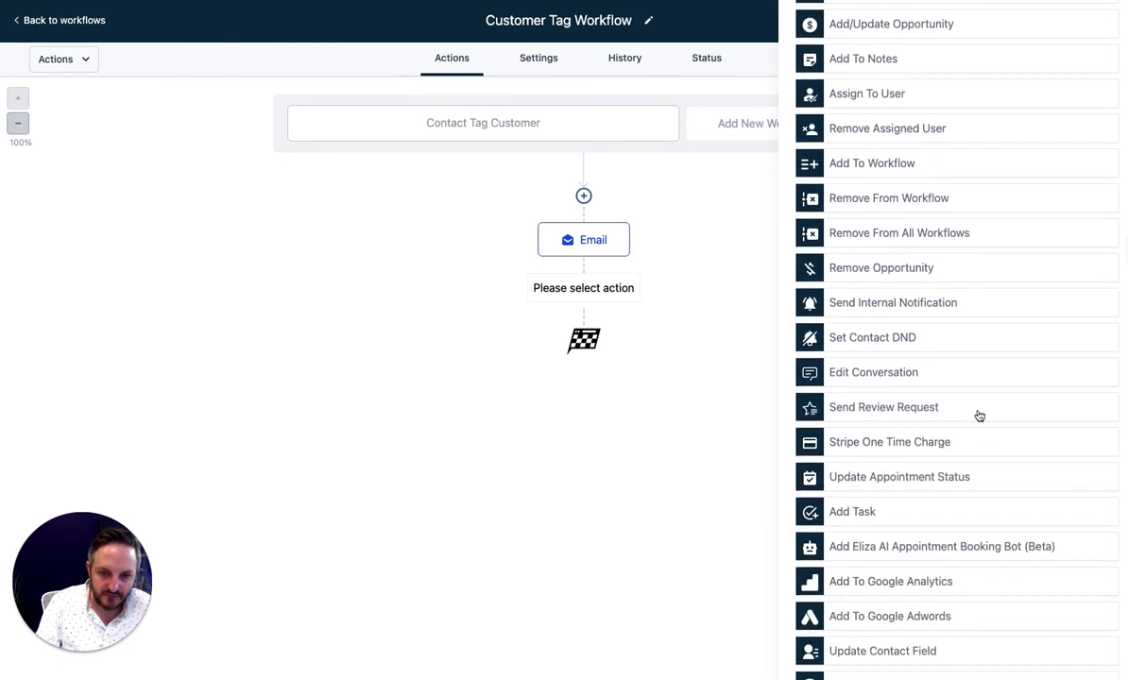
pyautogui.scroll(-2, 990, 416)
pyautogui.scroll(3, 989, 418)
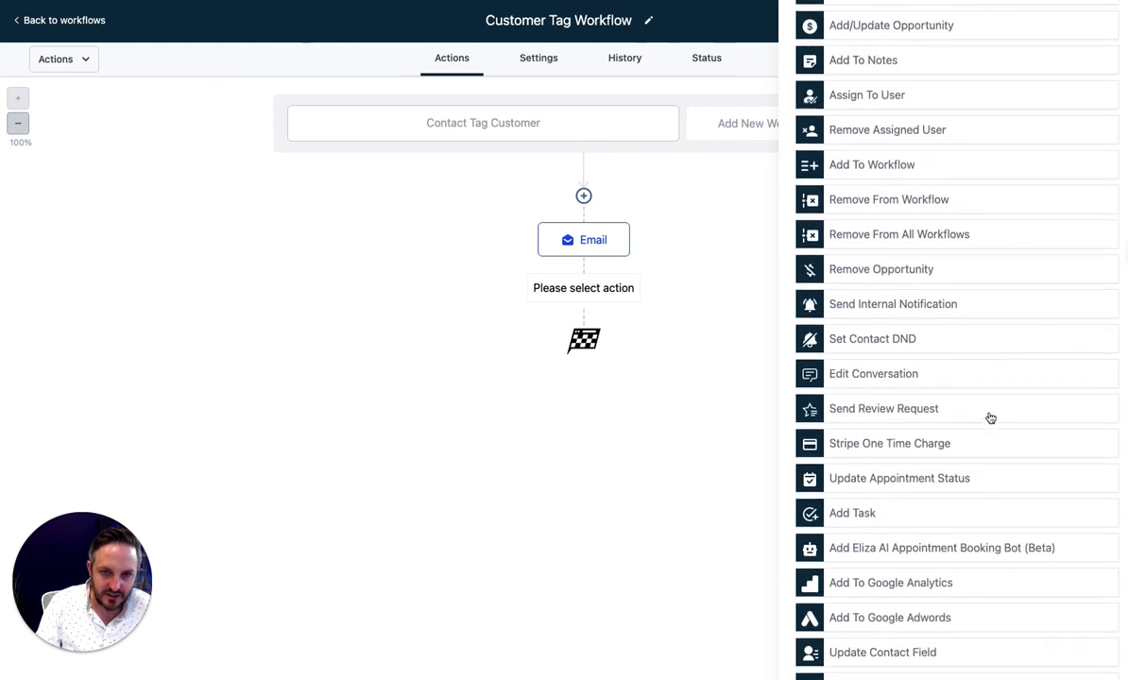
pyautogui.scroll(4, 990, 418)
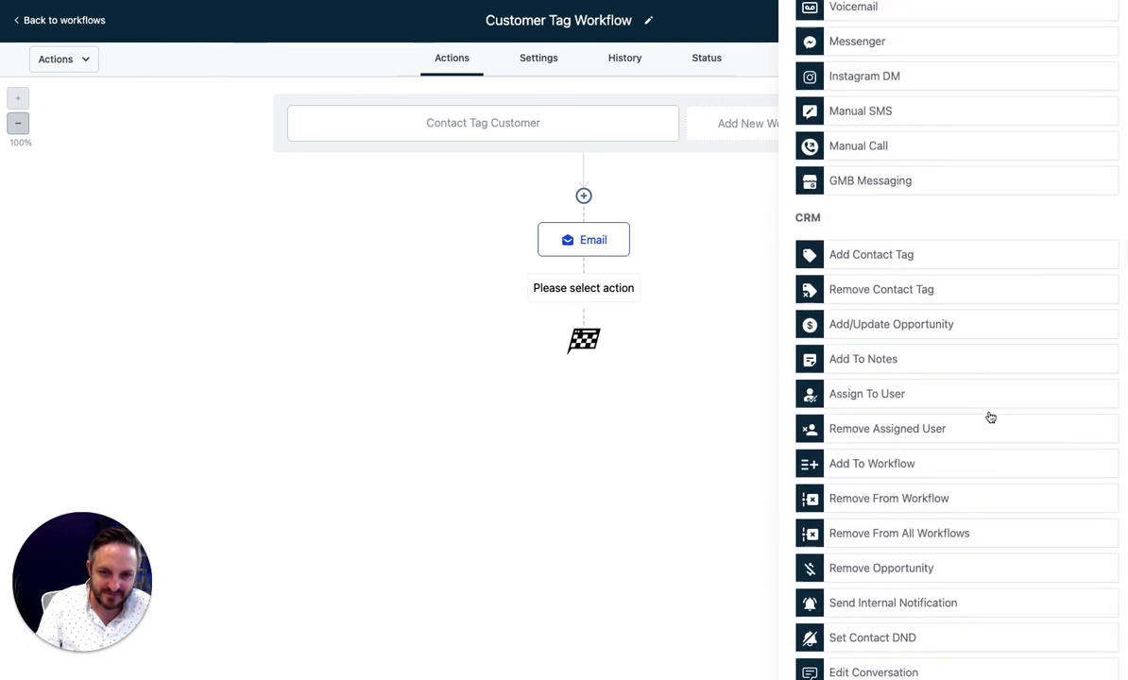
pyautogui.scroll(2, 990, 417)
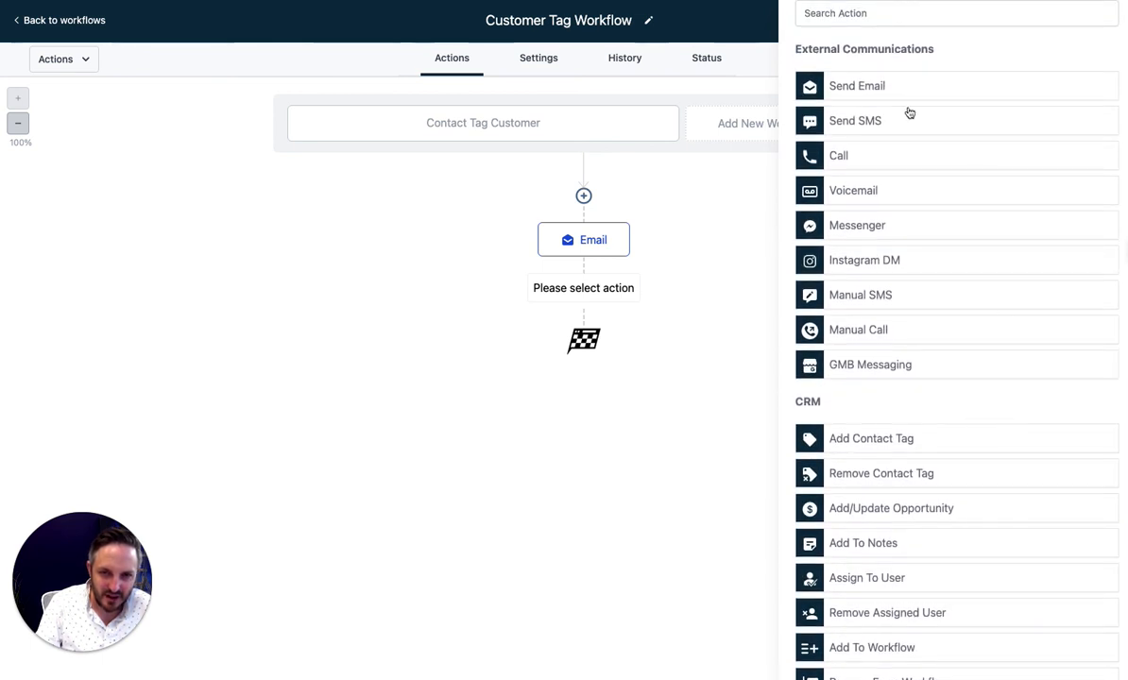
pyautogui.scroll(-3, 982, 347)
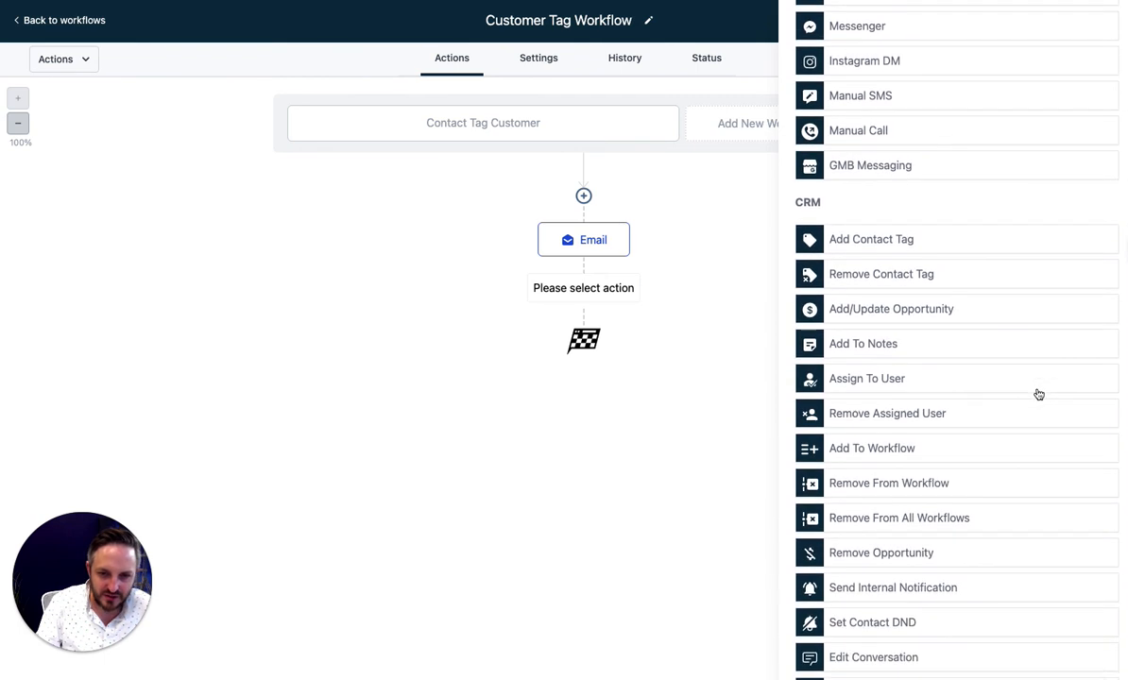
pyautogui.scroll(-2, 1035, 393)
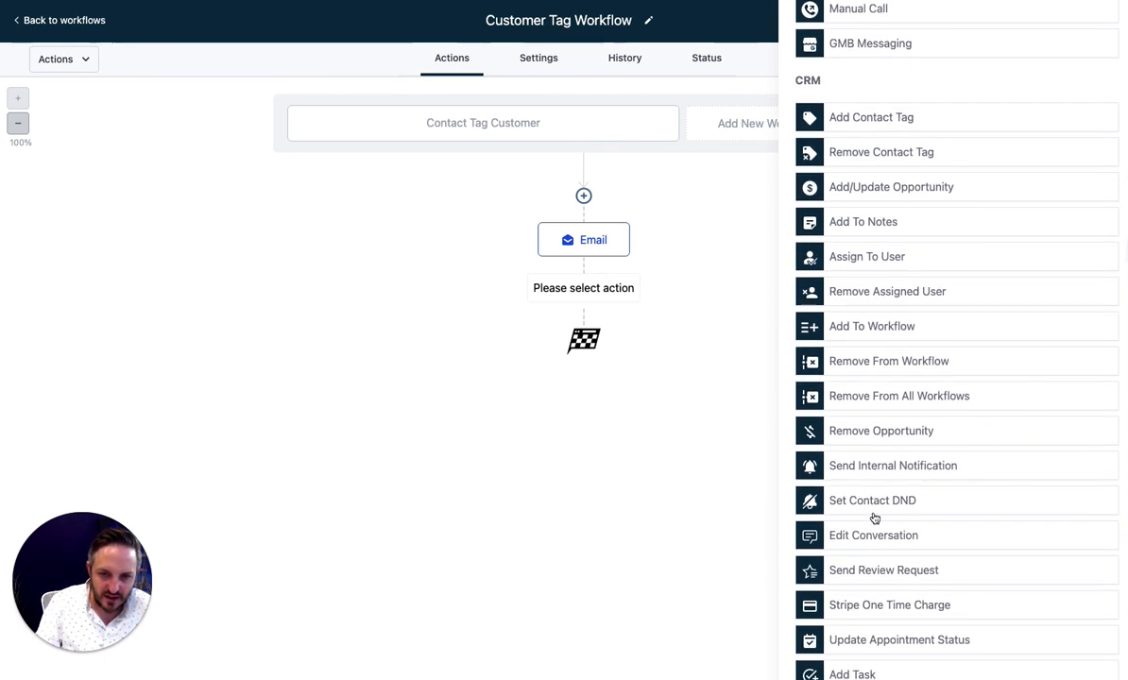
pyautogui.click(908, 468)
# Make the notification an SMS sent to the account's one particular user
pyautogui.click(860, 181)
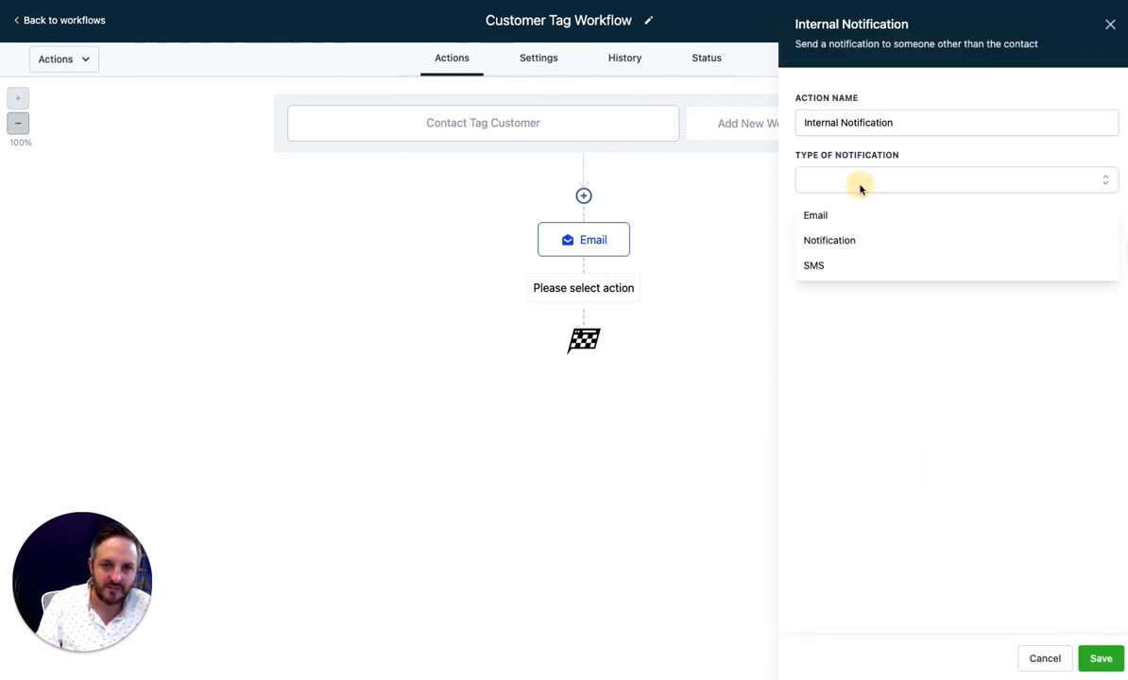
pyautogui.click(869, 272)
pyautogui.click(858, 244)
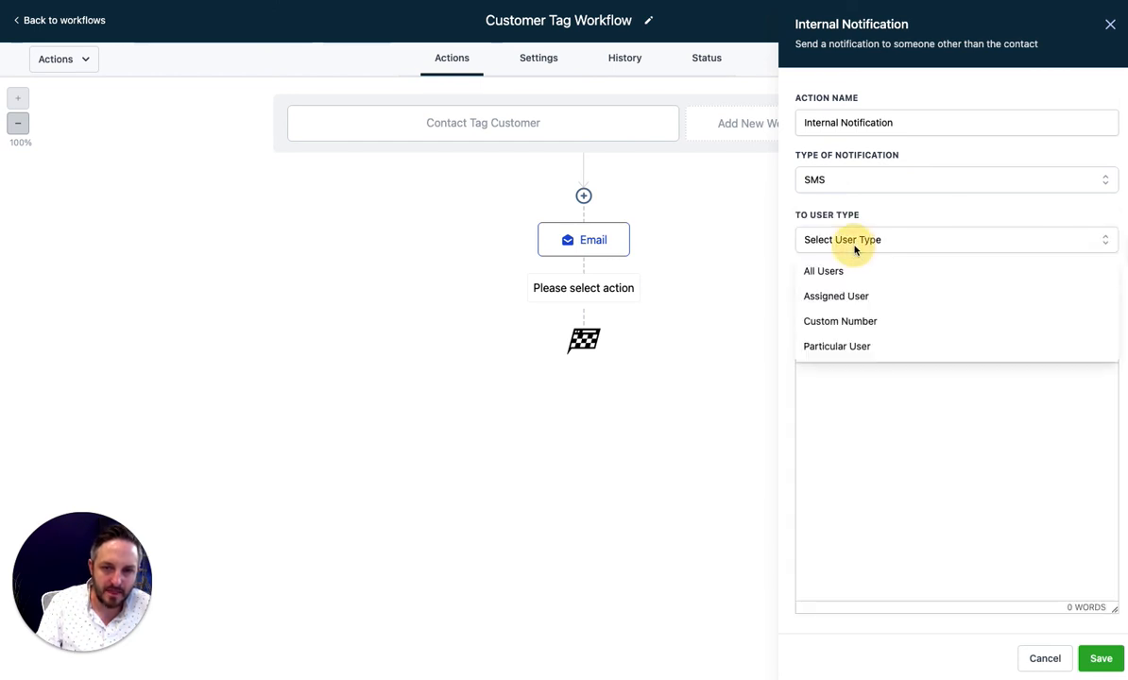
pyautogui.click(875, 348)
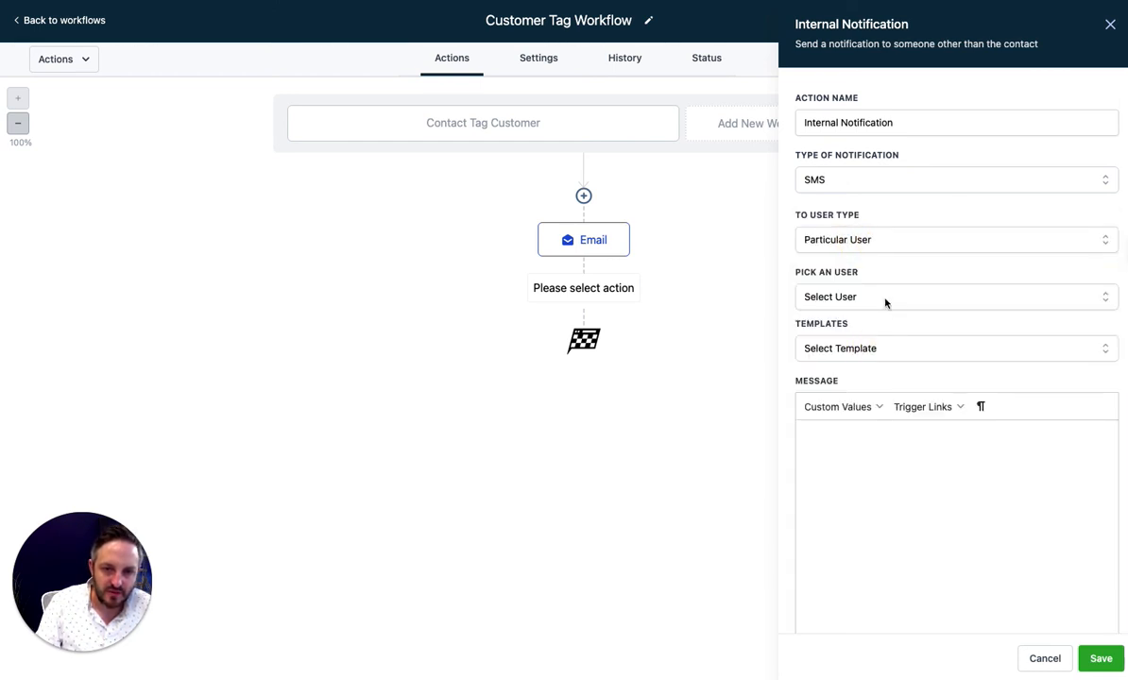
pyautogui.click(892, 298)
pyautogui.click(870, 356)
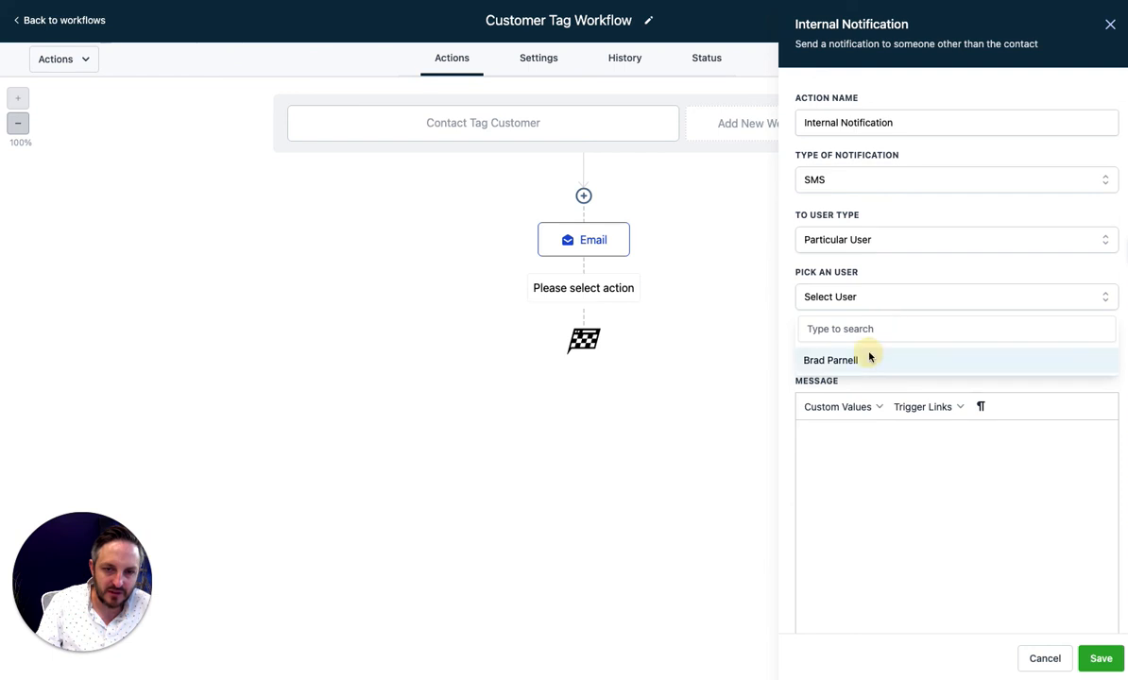
# Write the message 'You have a new customer! {{contact.name}}' using the contact's full name
pyautogui.click(881, 432)
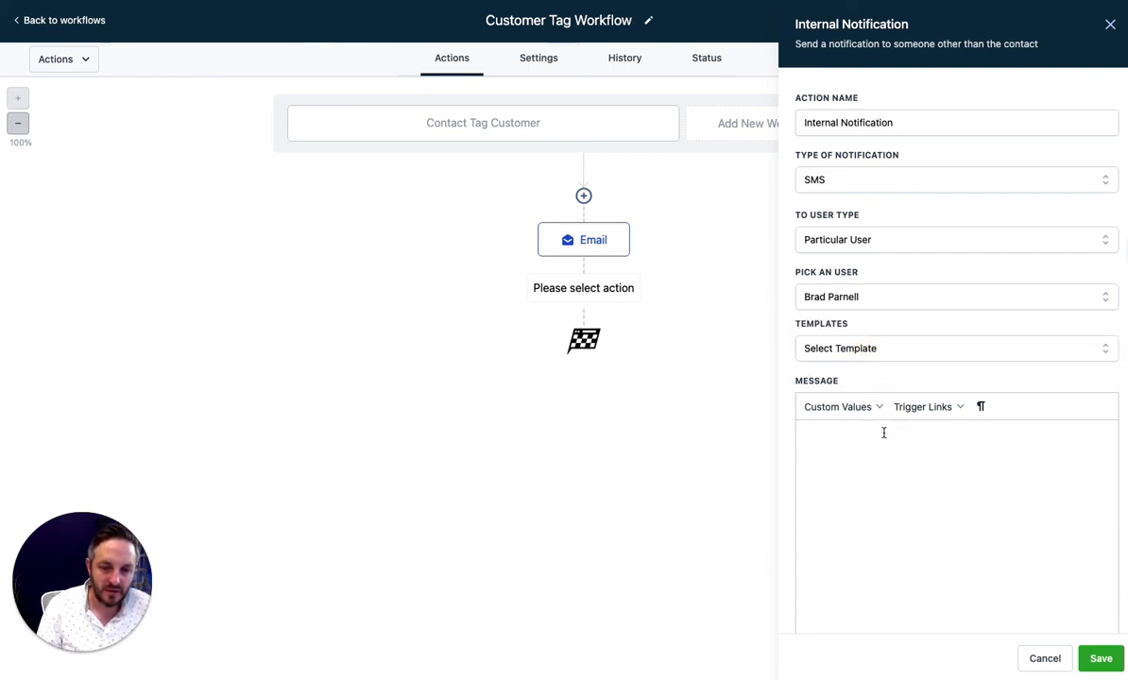
pyautogui.write('Yoy')
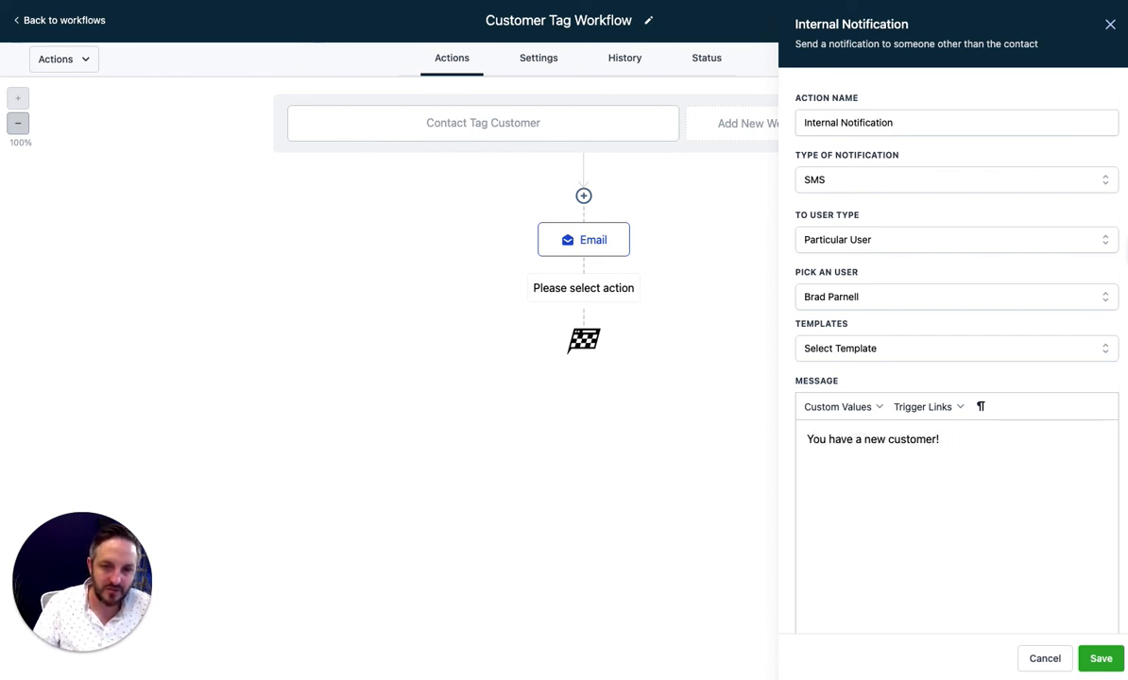
pyautogui.click(840, 407)
pyautogui.moveTo(848, 434)
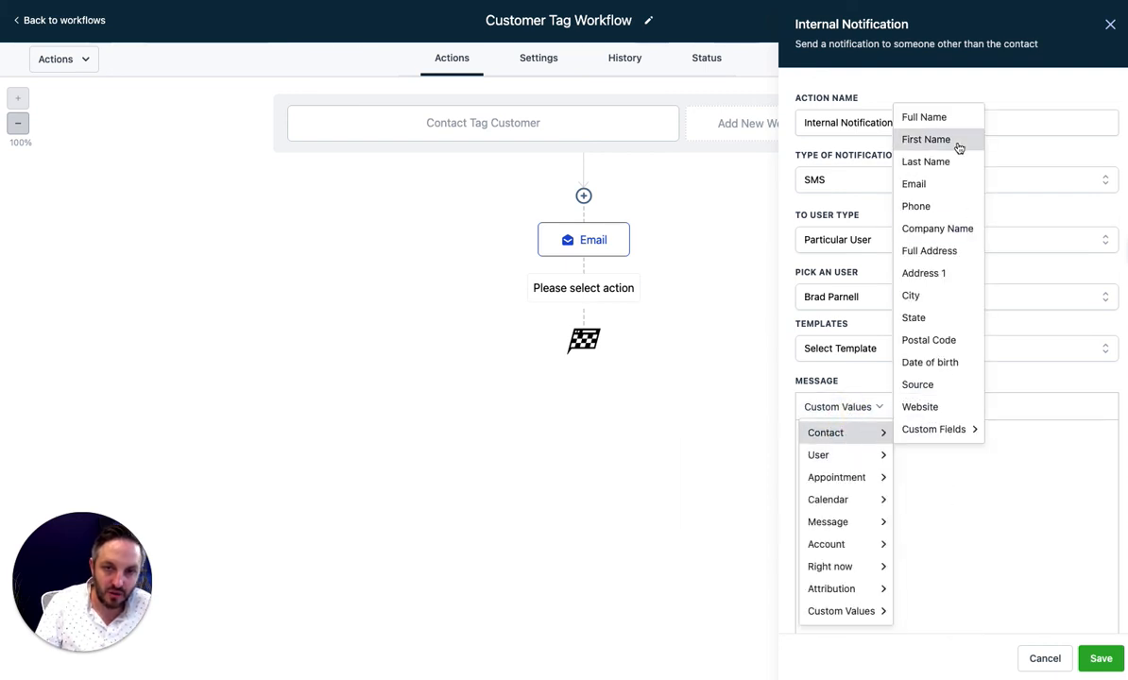
pyautogui.click(945, 117)
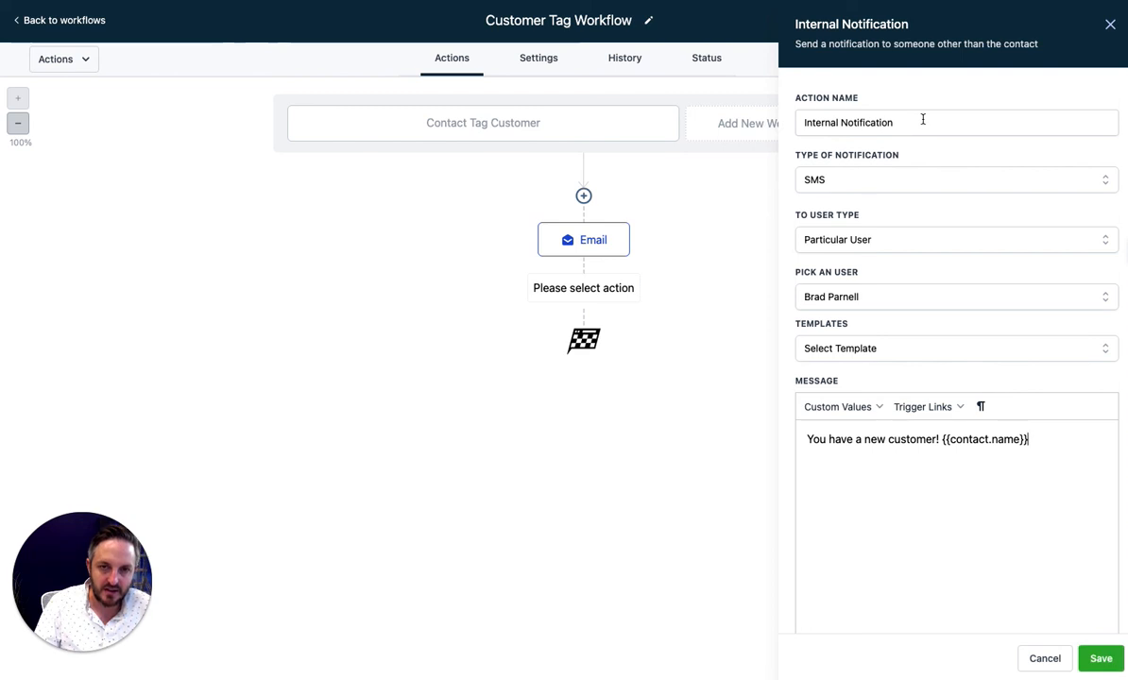
# Rename the action to 'SMS Customer Notification' and save it
pyautogui.moveTo(919, 122); pyautogui.dragTo(784, 121)
pyautogui.write('SMS ')
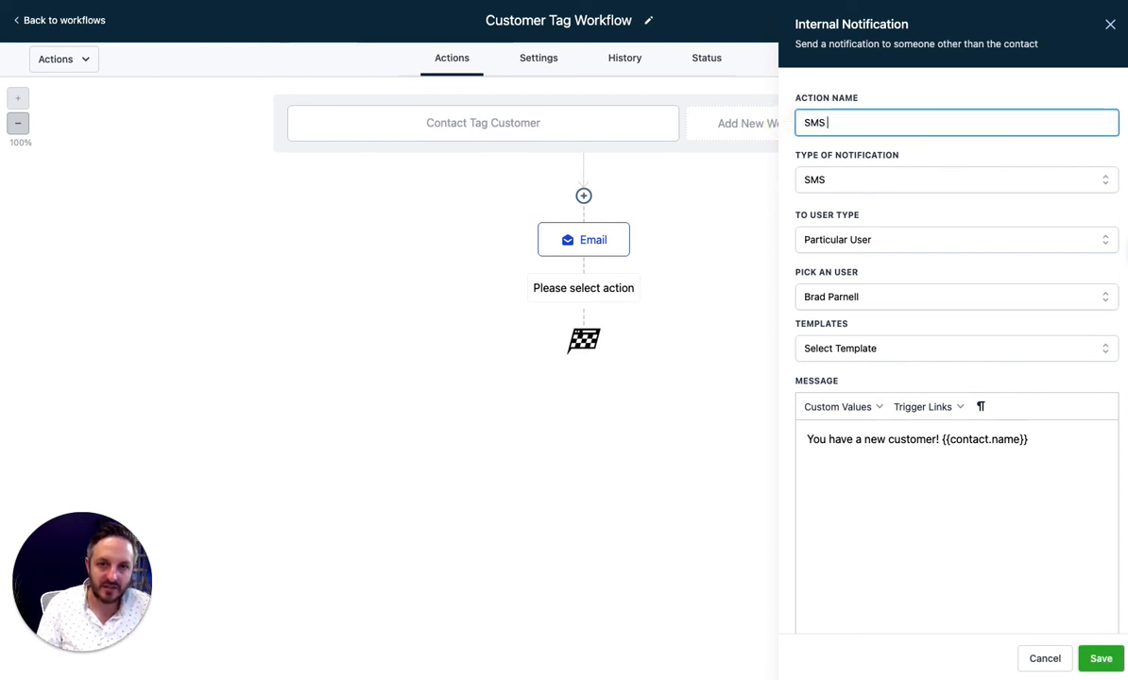
pyautogui.write('Customer Notifi')
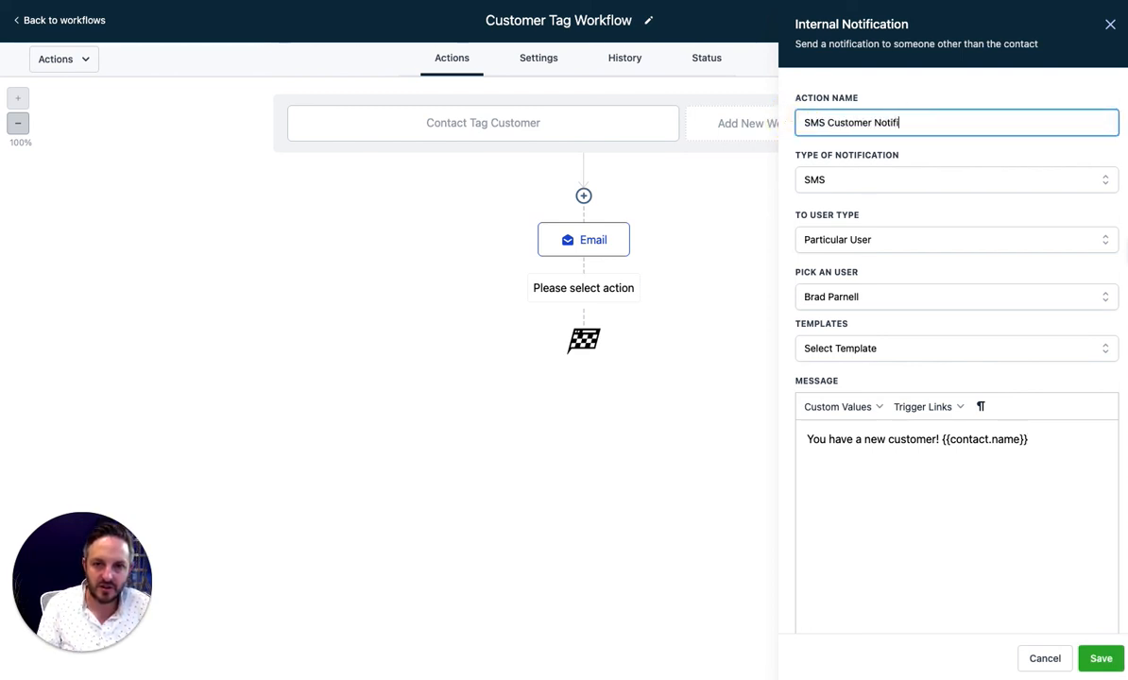
pyautogui.write('caitno')
pyautogui.press('BackSpace')
pyautogui.press('BackSpace')
pyautogui.press('BackSpace')
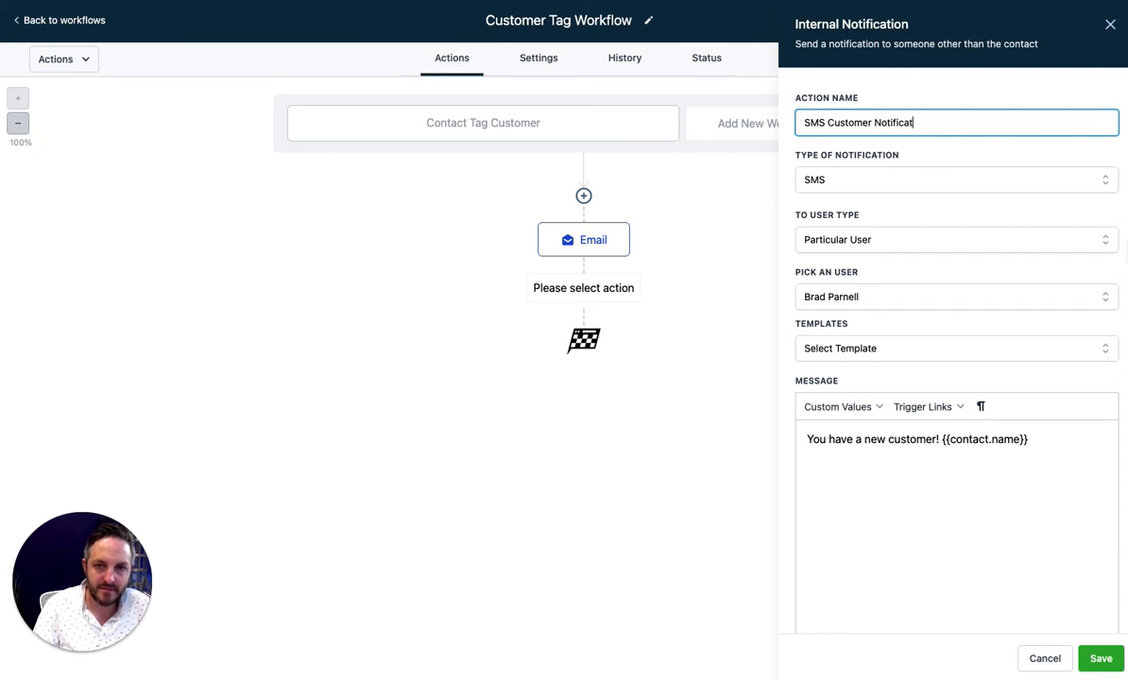
pyautogui.click(1100, 658)
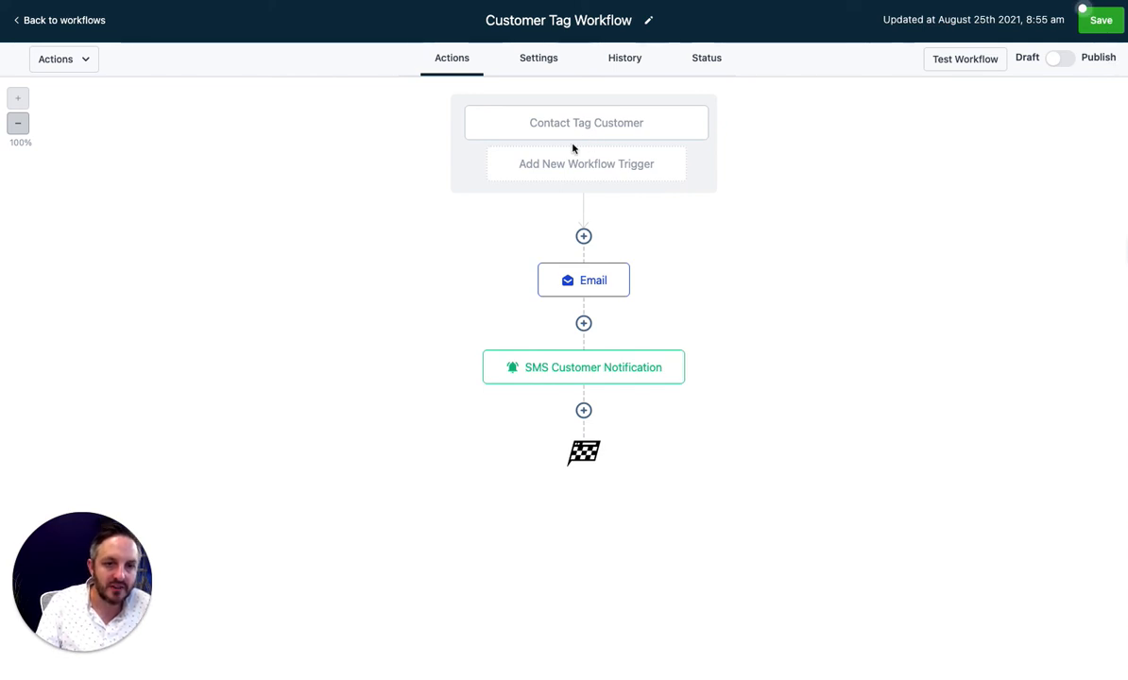
# Open the Email and SMS step panels and cancel both without changes
pyautogui.click(584, 280)
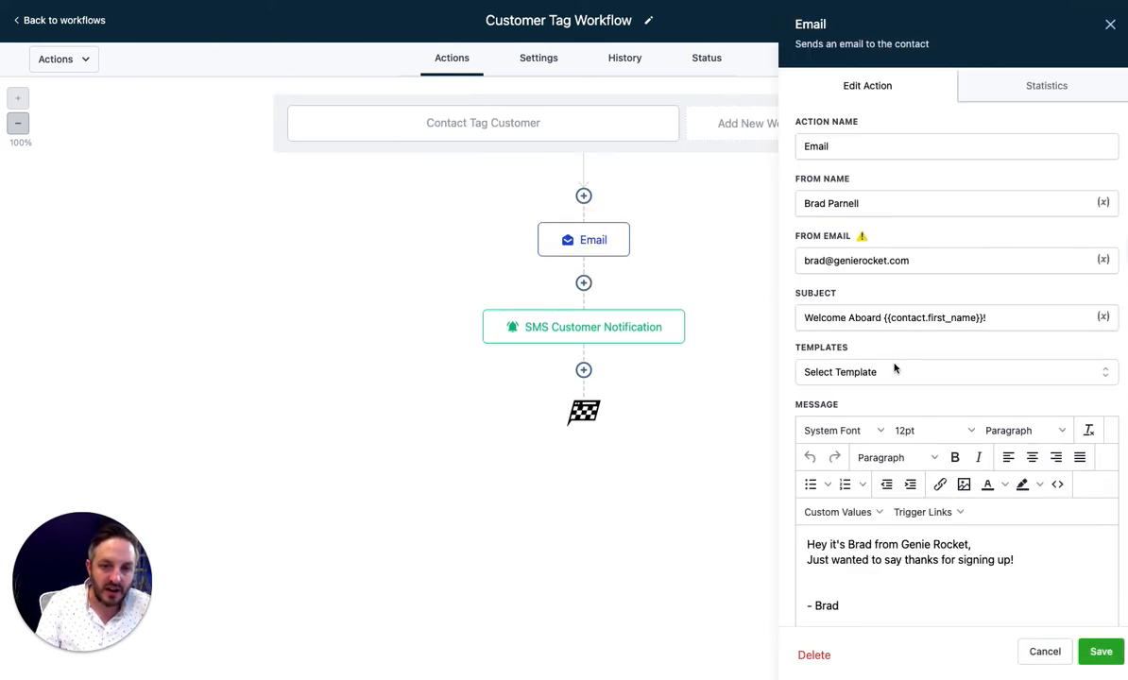
pyautogui.click(1045, 651)
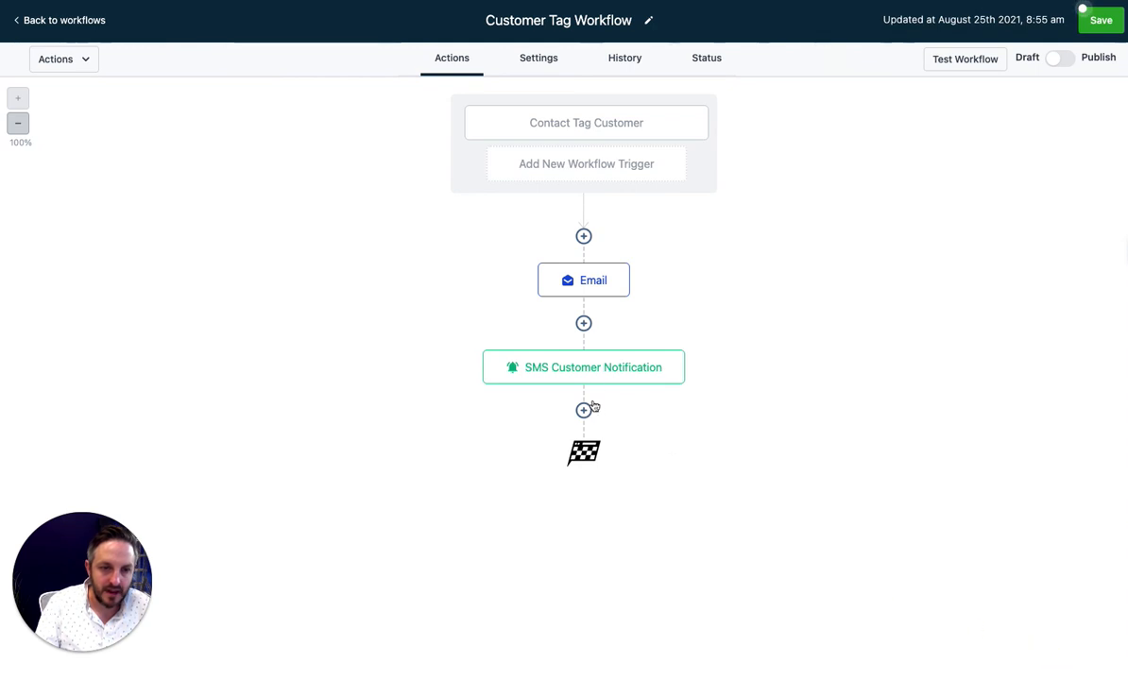
pyautogui.click(599, 379)
pyautogui.click(1044, 651)
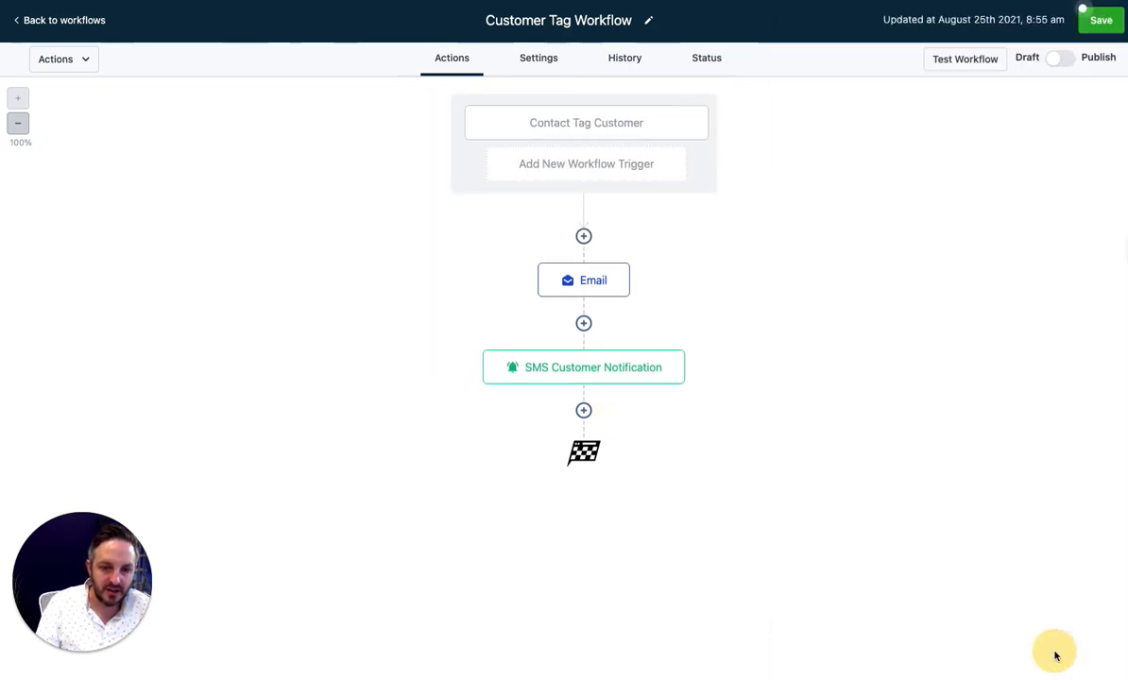
# Save the workflow, dismiss the Saved notice, and switch Draft to Publish
pyautogui.click(1095, 19)
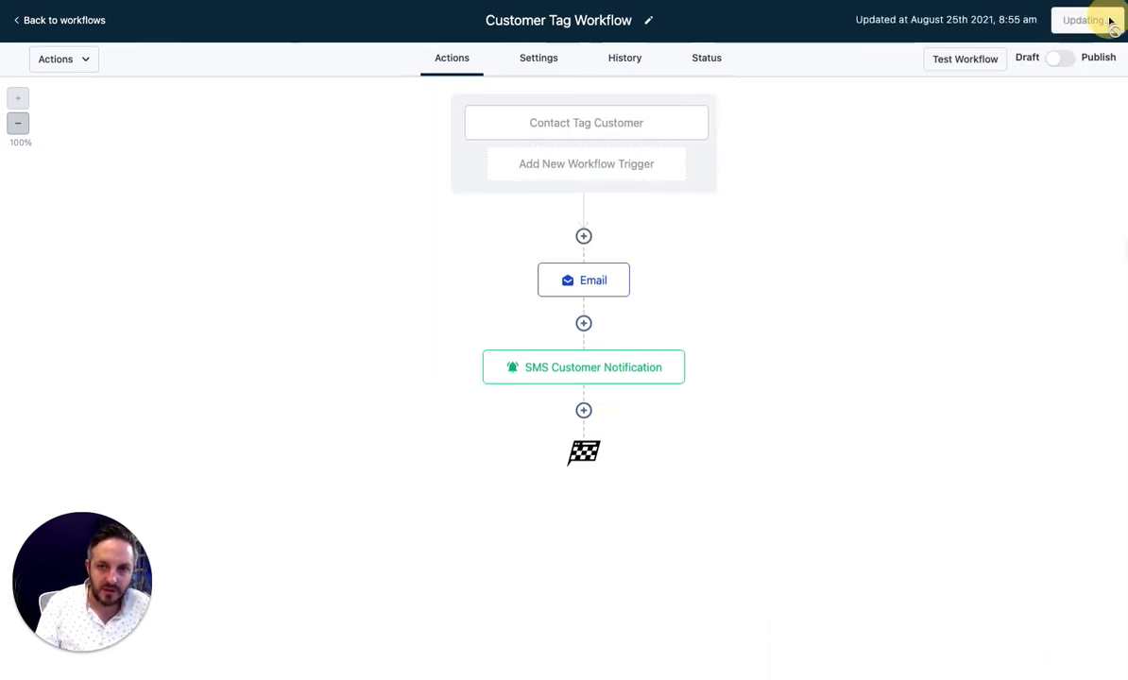
pyautogui.tripleClick(1056, 59)
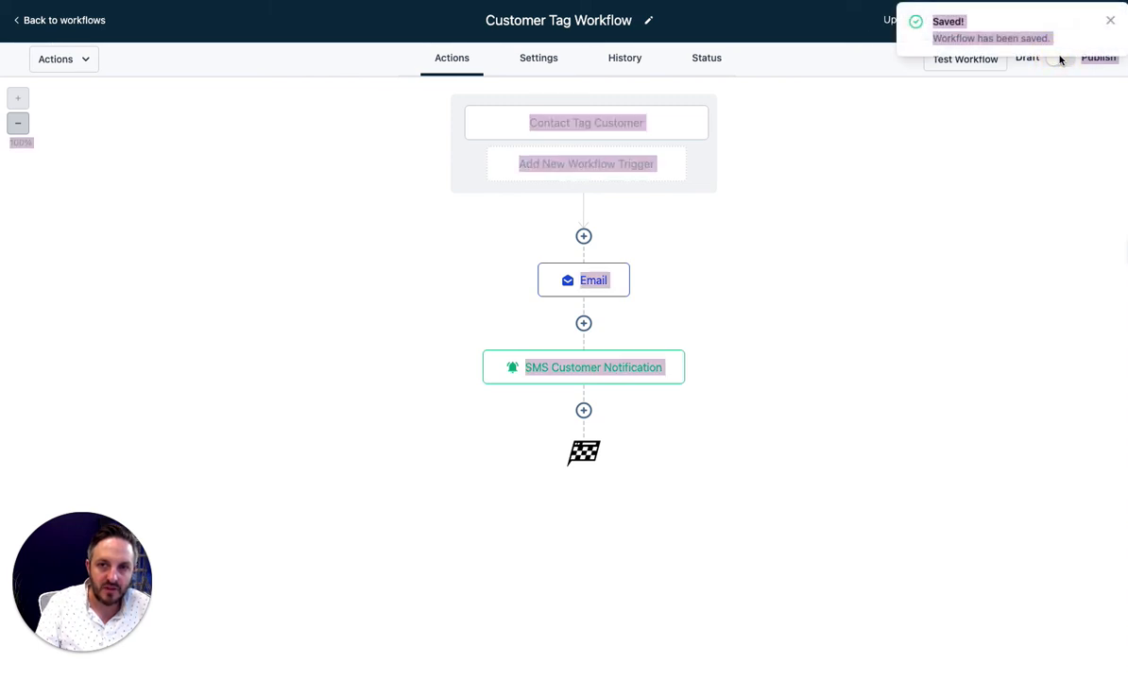
pyautogui.click(1102, 18)
pyautogui.click(1065, 60)
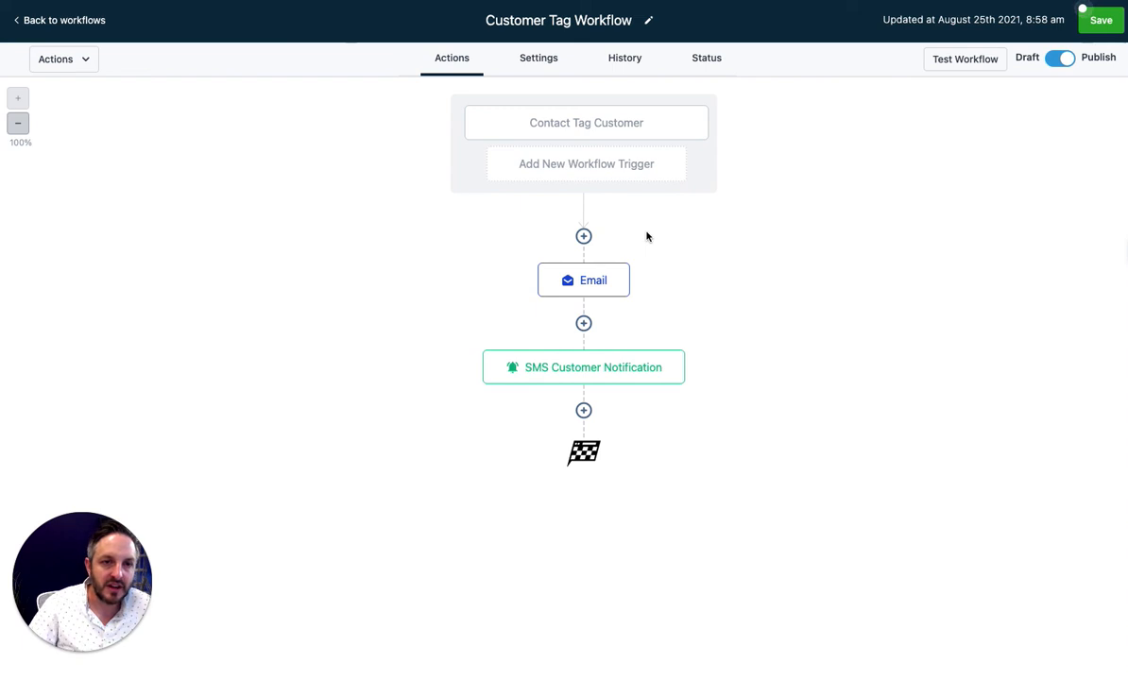
# Switch the Time Window setting to Specific Time (Mon–Fri, 08:00 AM–5:00 PM), then view the History logs
pyautogui.click(534, 62)
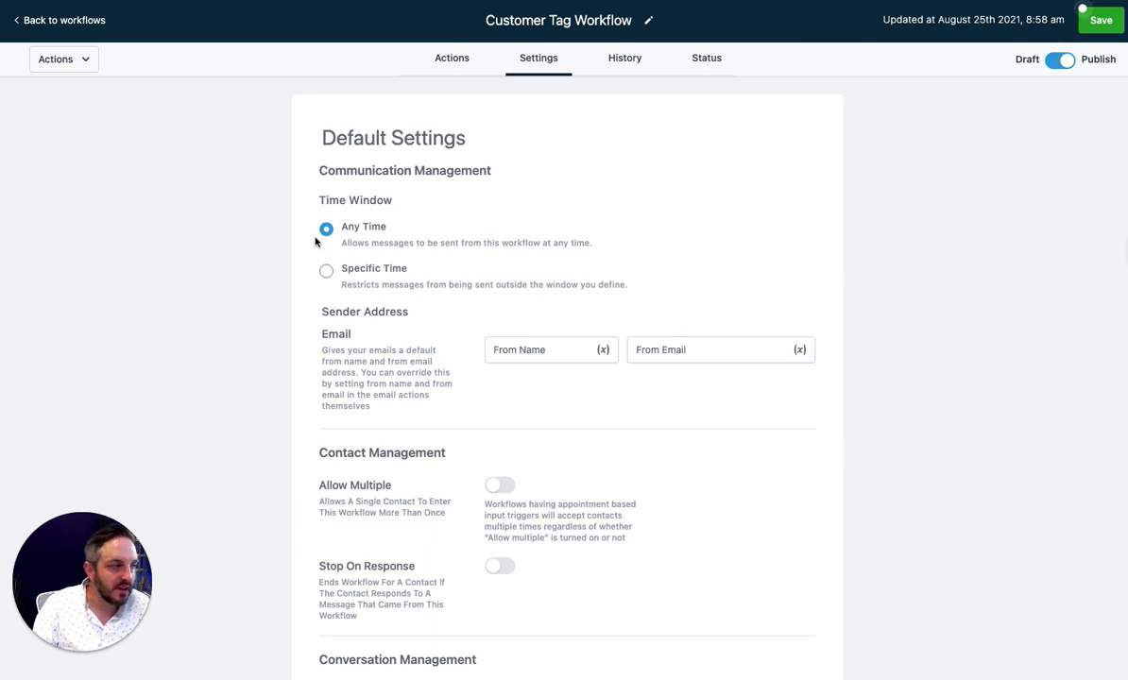
pyautogui.click(326, 271)
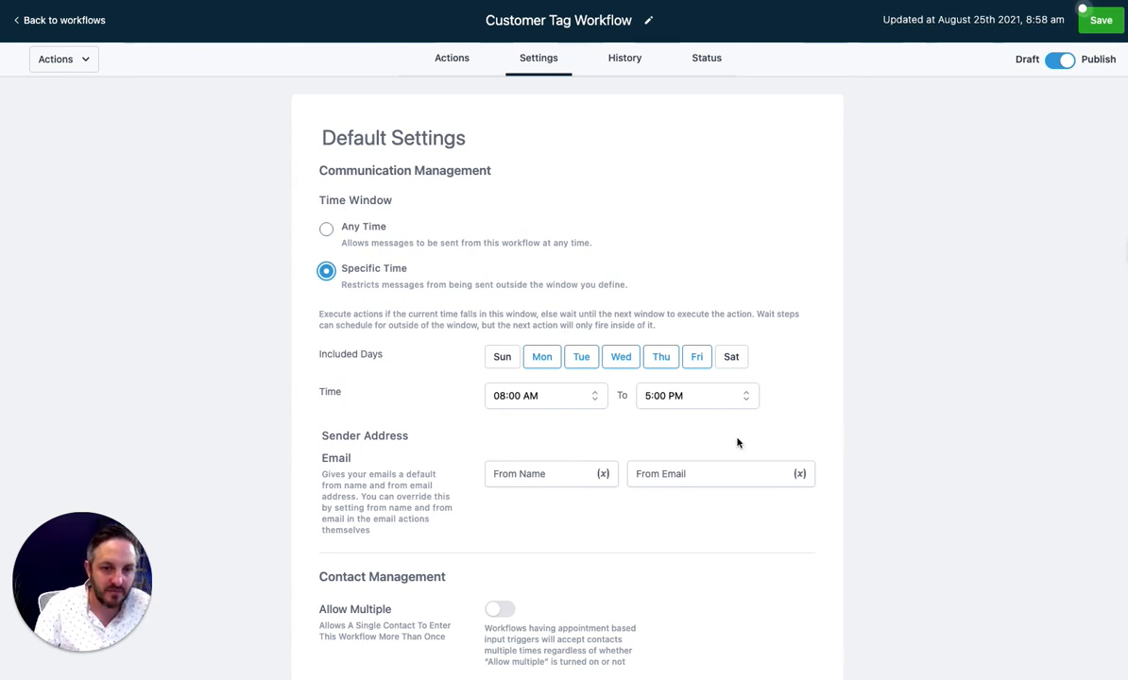
pyautogui.scroll(-5, 930, 399)
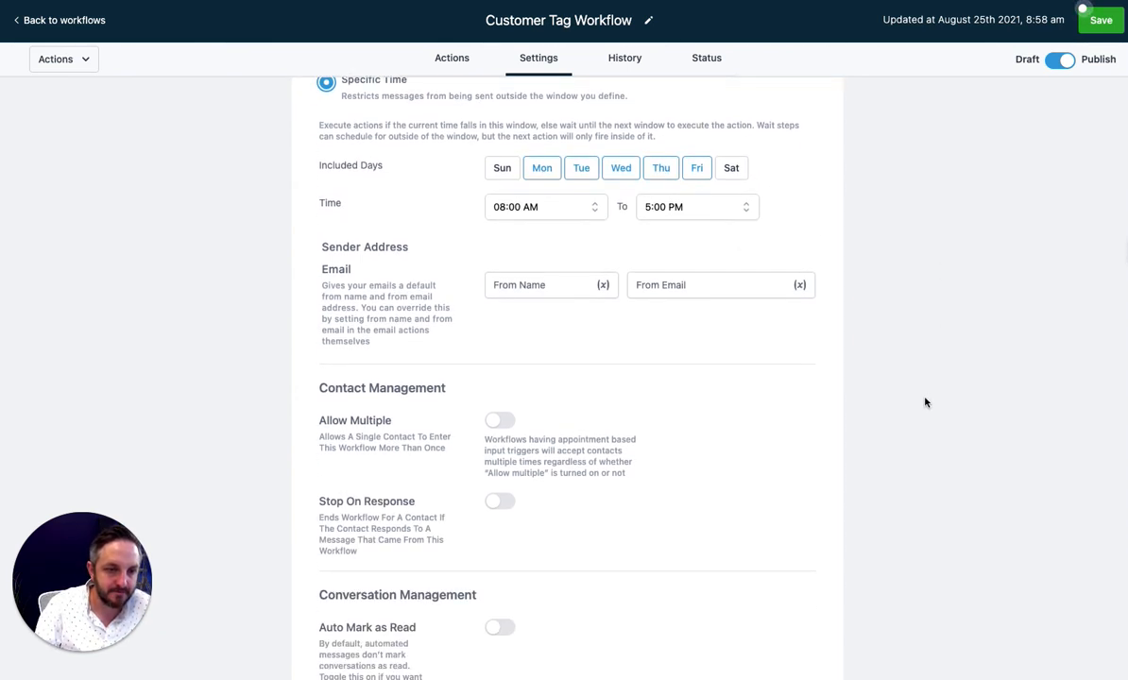
pyautogui.scroll(-1, 924, 404)
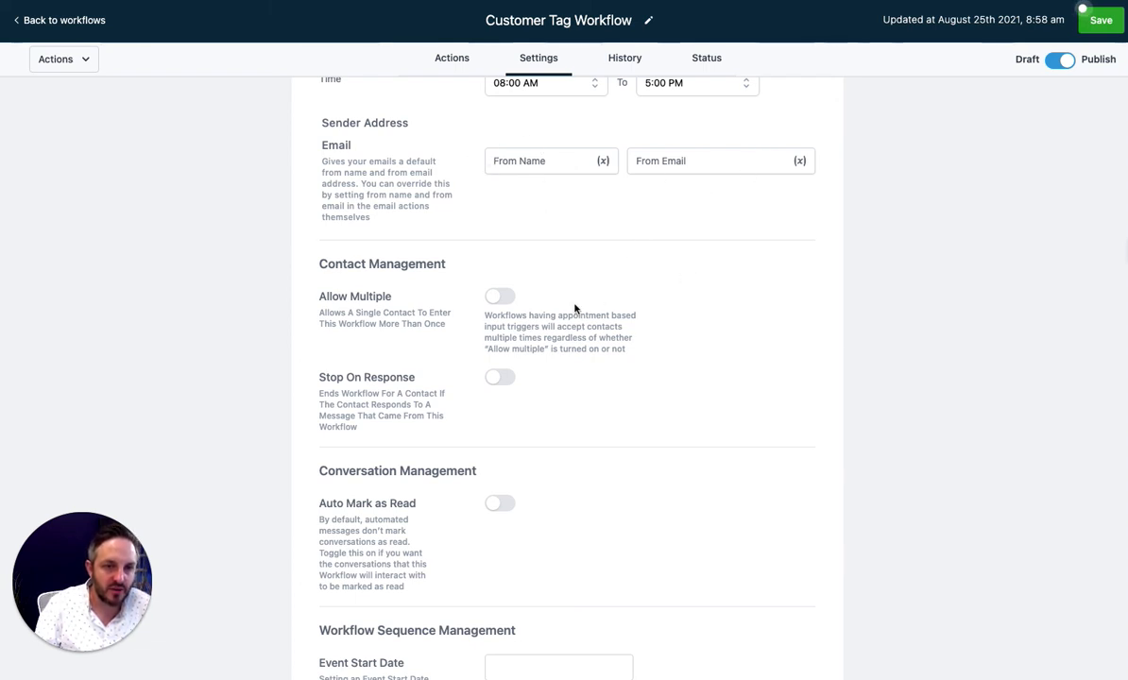
pyautogui.scroll(-3, 770, 348)
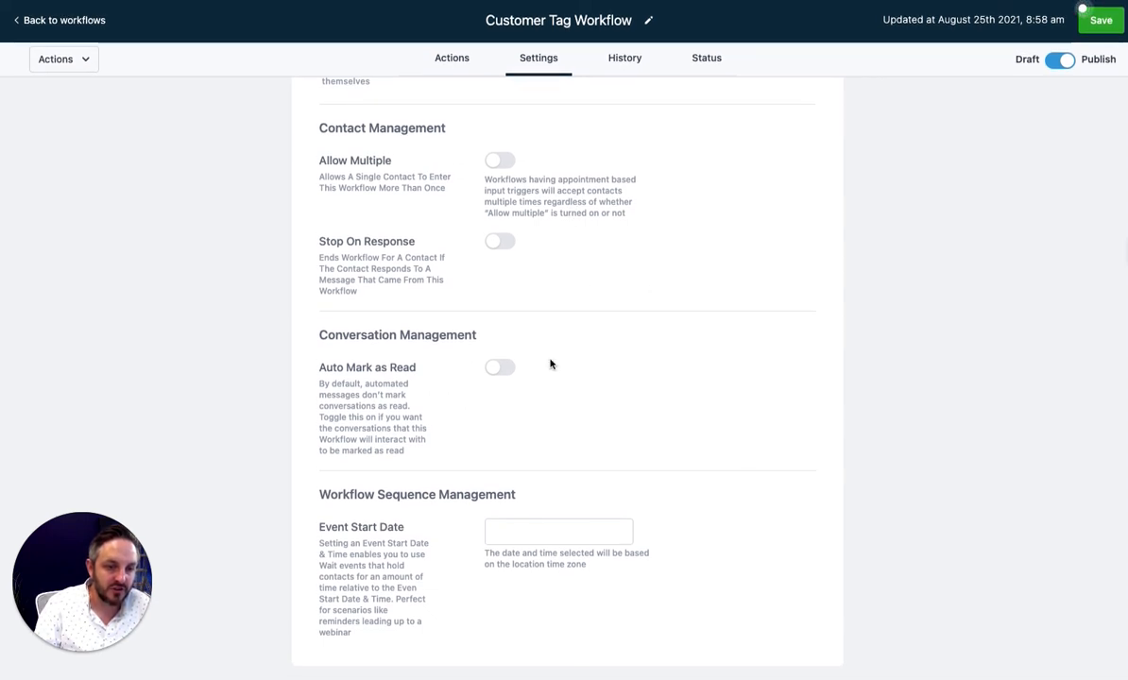
pyautogui.scroll(1, 653, 396)
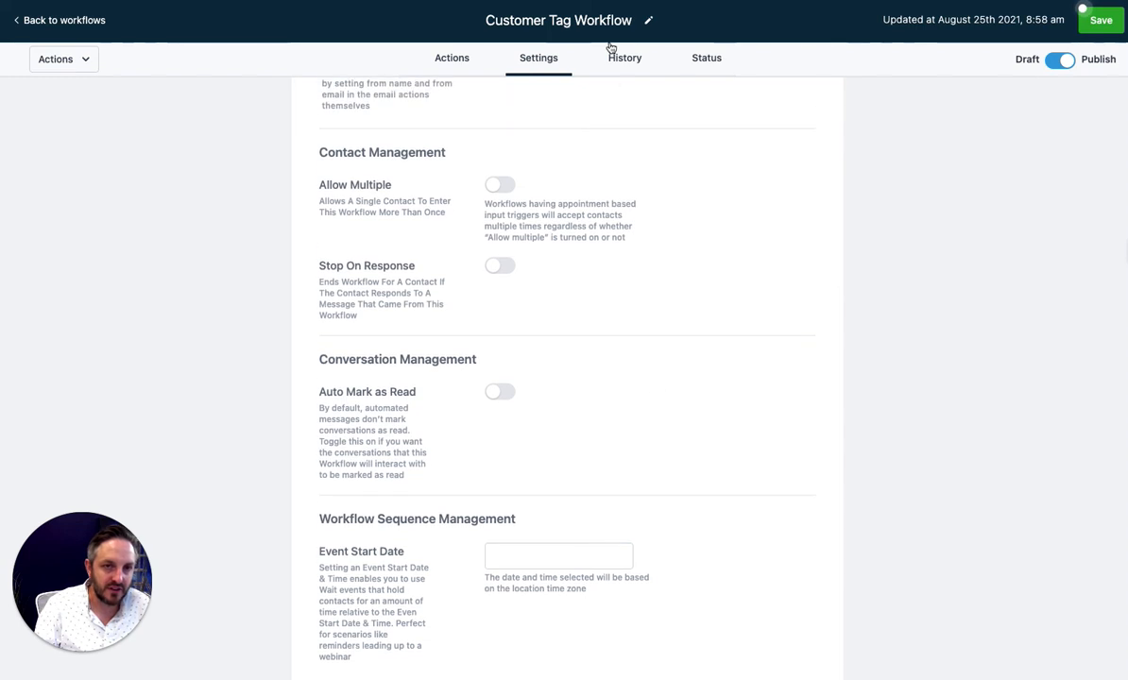
pyautogui.click(626, 65)
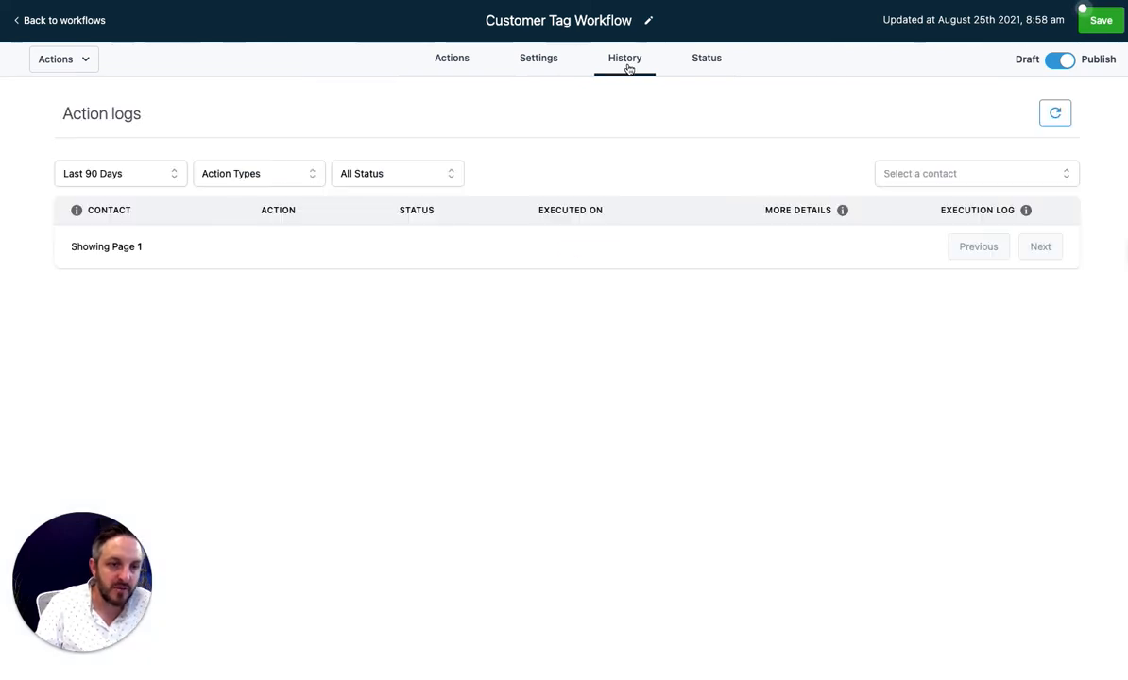
# Check the workflow's Status, then save it from the Actions diagram
pyautogui.click(700, 66)
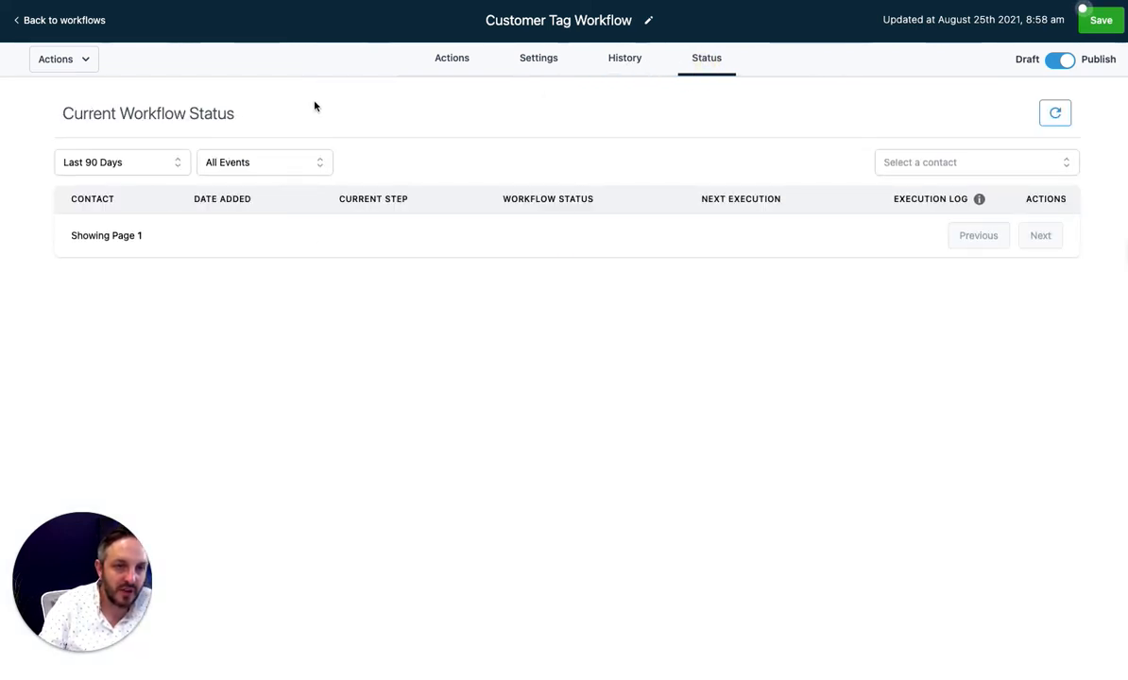
pyautogui.click(458, 62)
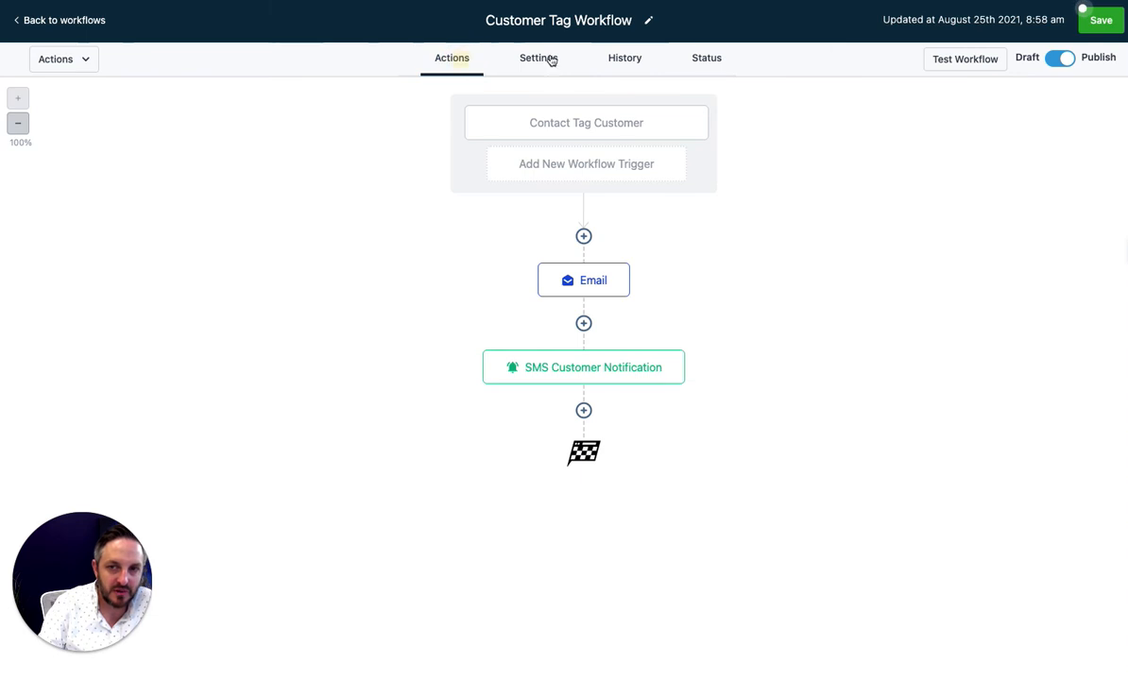
pyautogui.click(1097, 22)
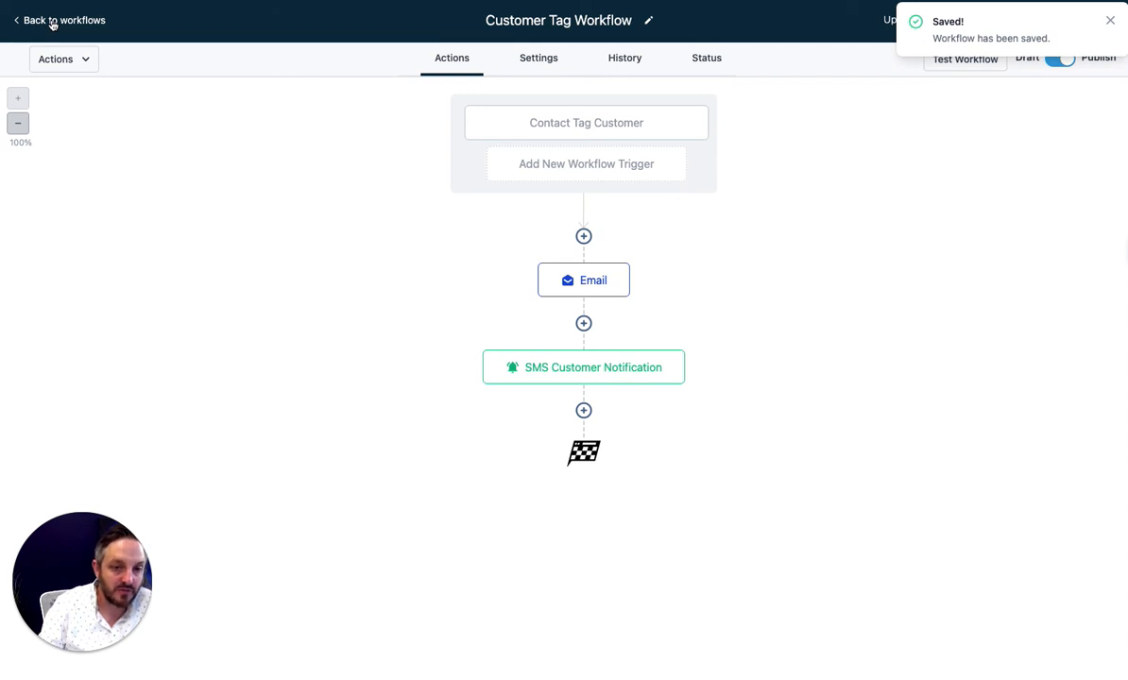
# Add a Wait step of 1 day after the Email step and save it
pyautogui.click(583, 324)
pyautogui.scroll(-10, 921, 562)
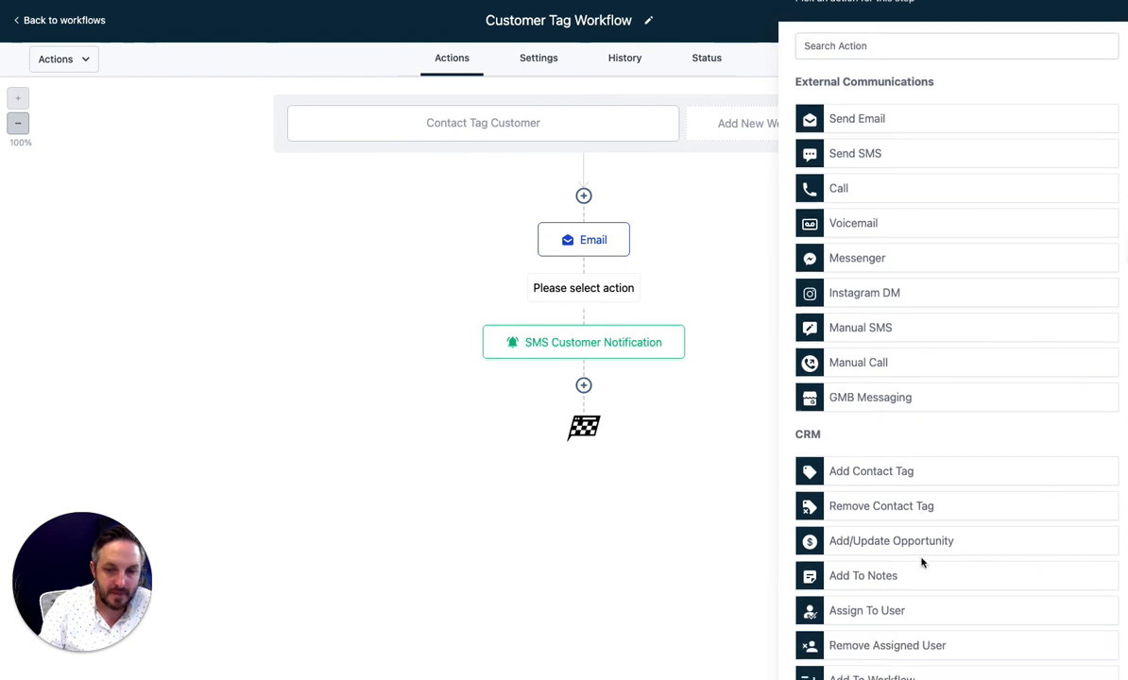
pyautogui.click(916, 634)
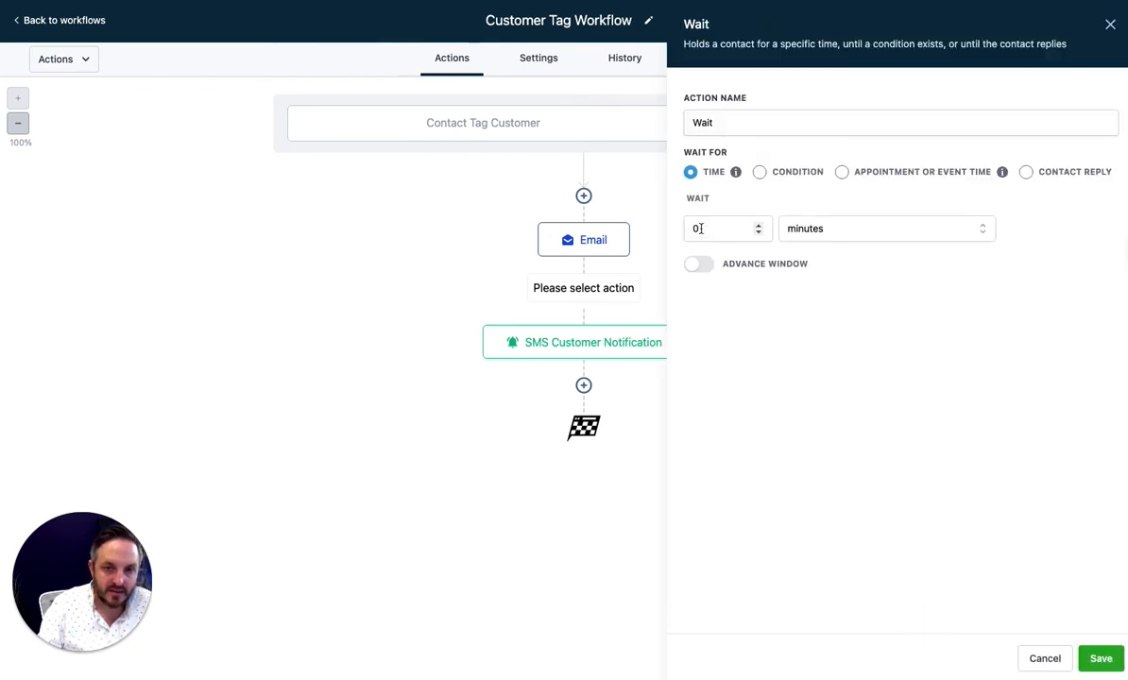
pyautogui.click(847, 233)
pyautogui.click(843, 311)
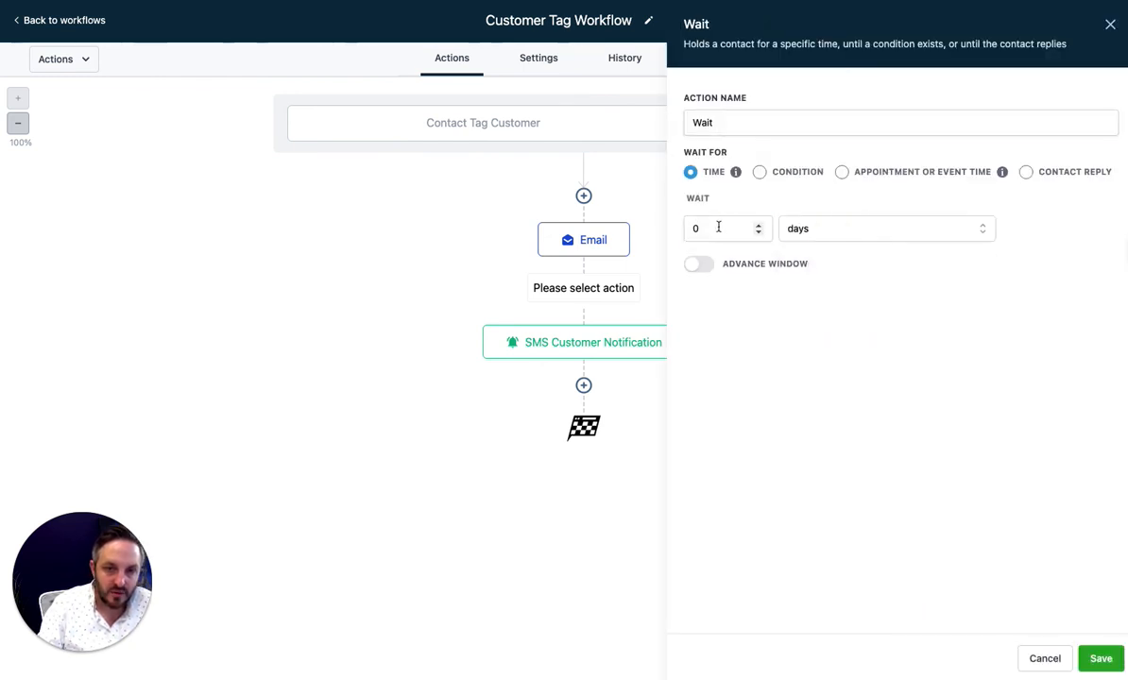
pyautogui.moveTo(717, 228); pyautogui.dragTo(665, 229)
pyautogui.write('1')
pyautogui.click(1100, 659)
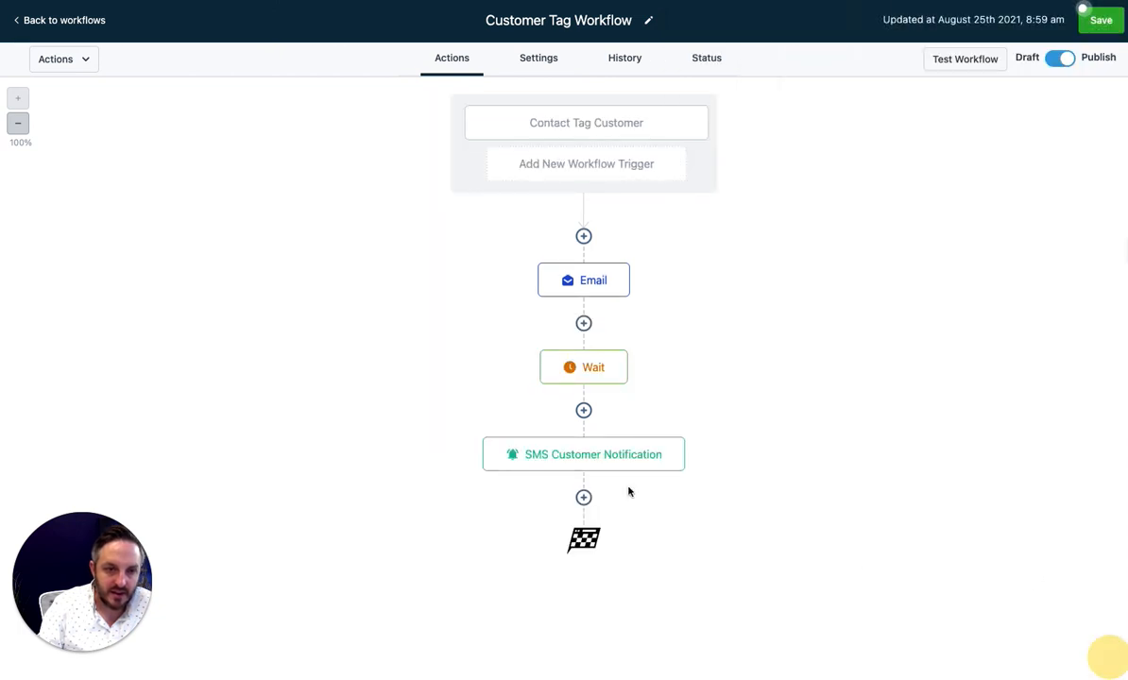
# Add a Send Email step after the Wait with subject 'test' and a saved sender address
pyautogui.click(582, 412)
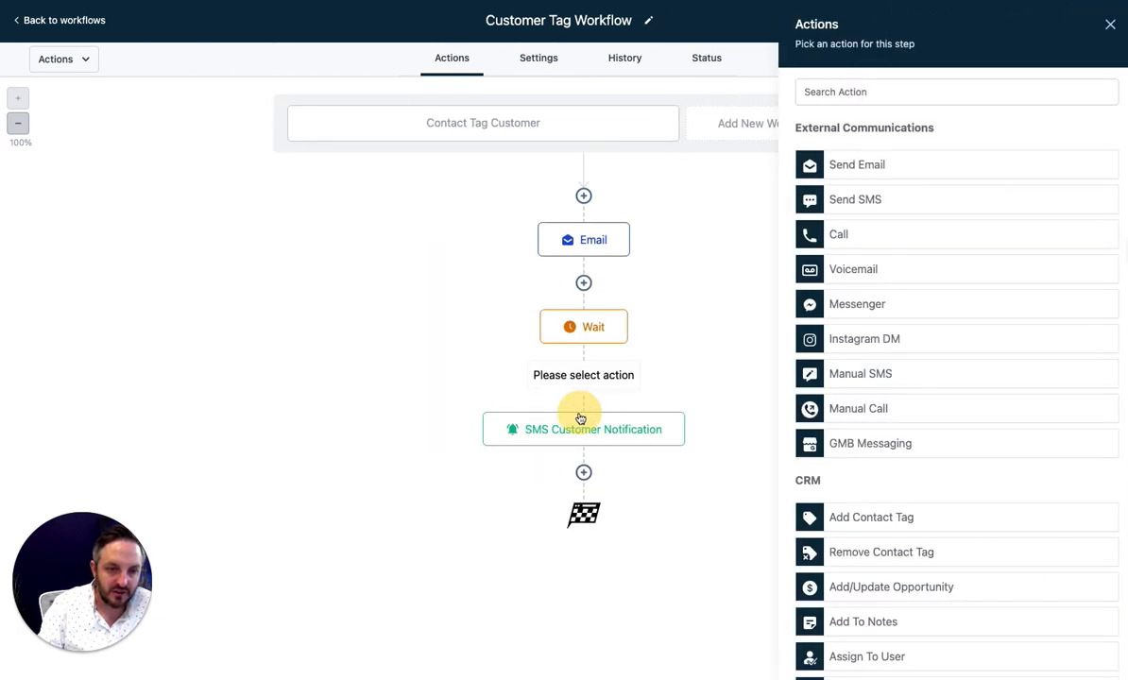
pyautogui.click(861, 168)
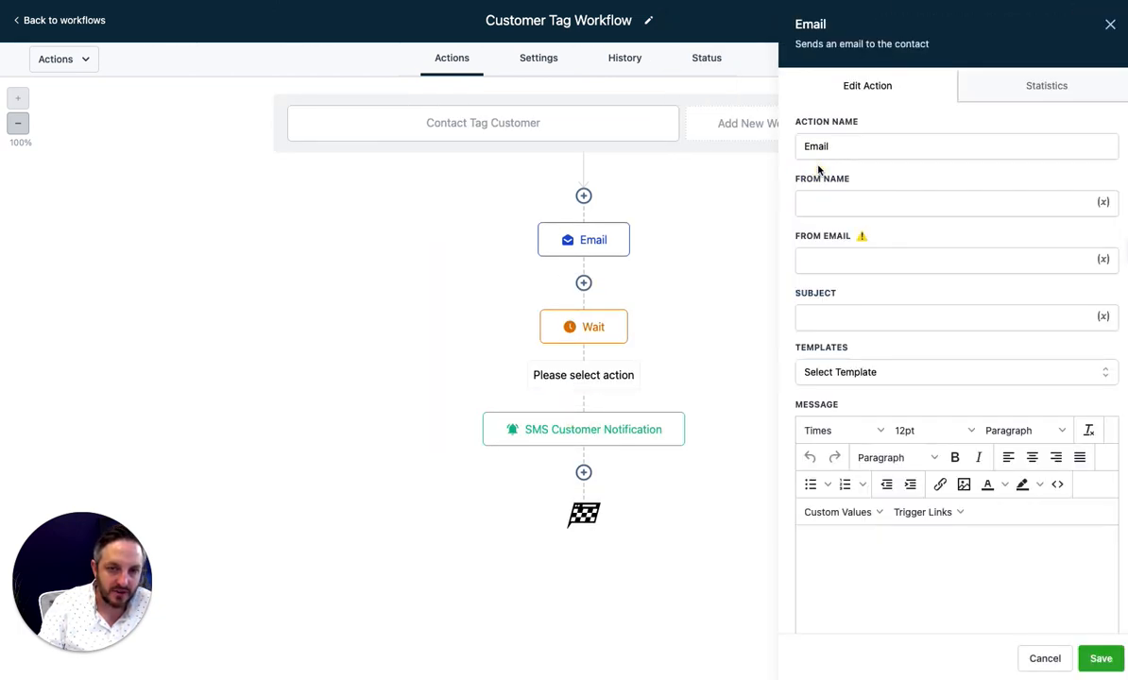
pyautogui.click(1098, 658)
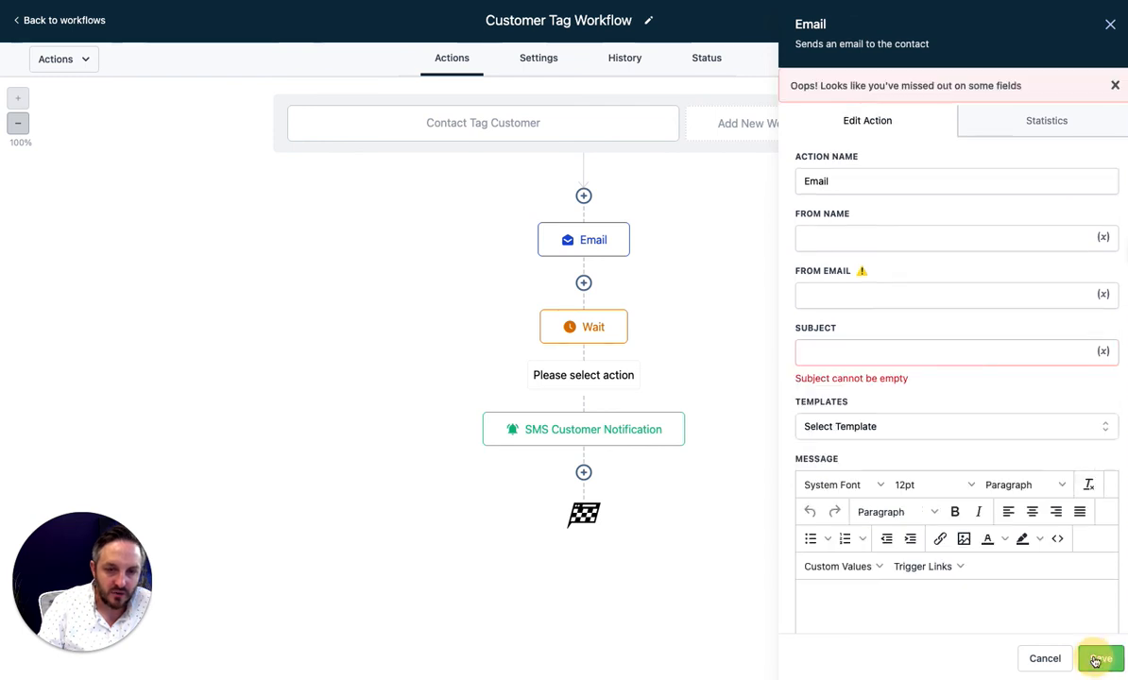
pyautogui.click(879, 352)
pyautogui.write('test')
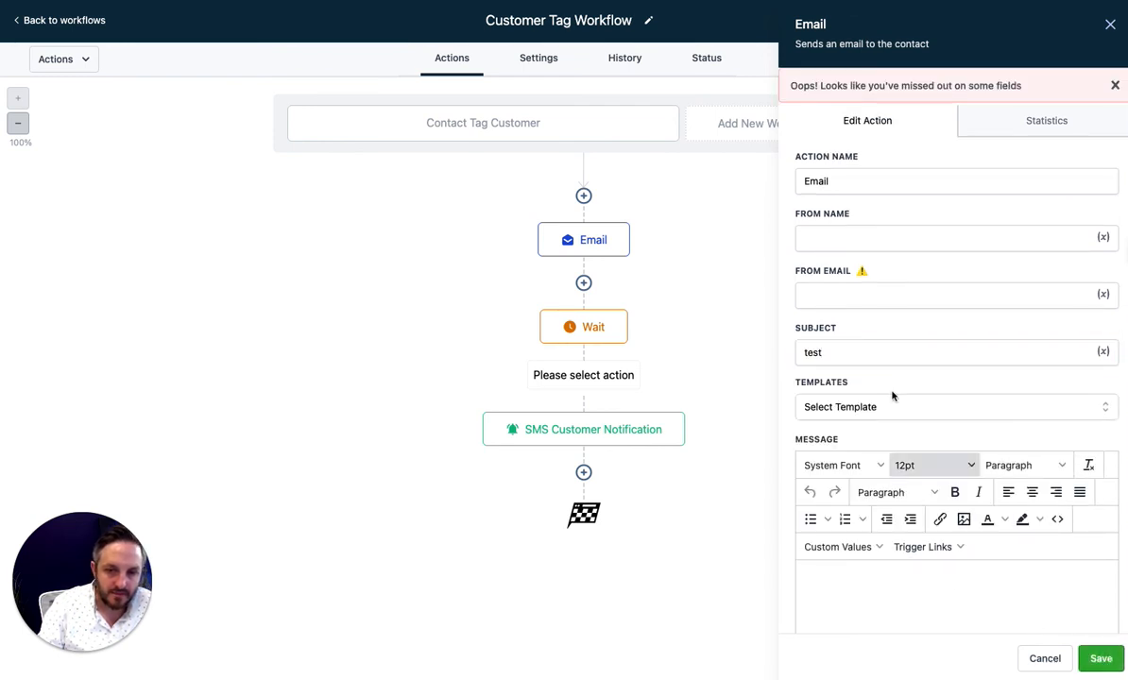
pyautogui.click(859, 296)
pyautogui.click(853, 328)
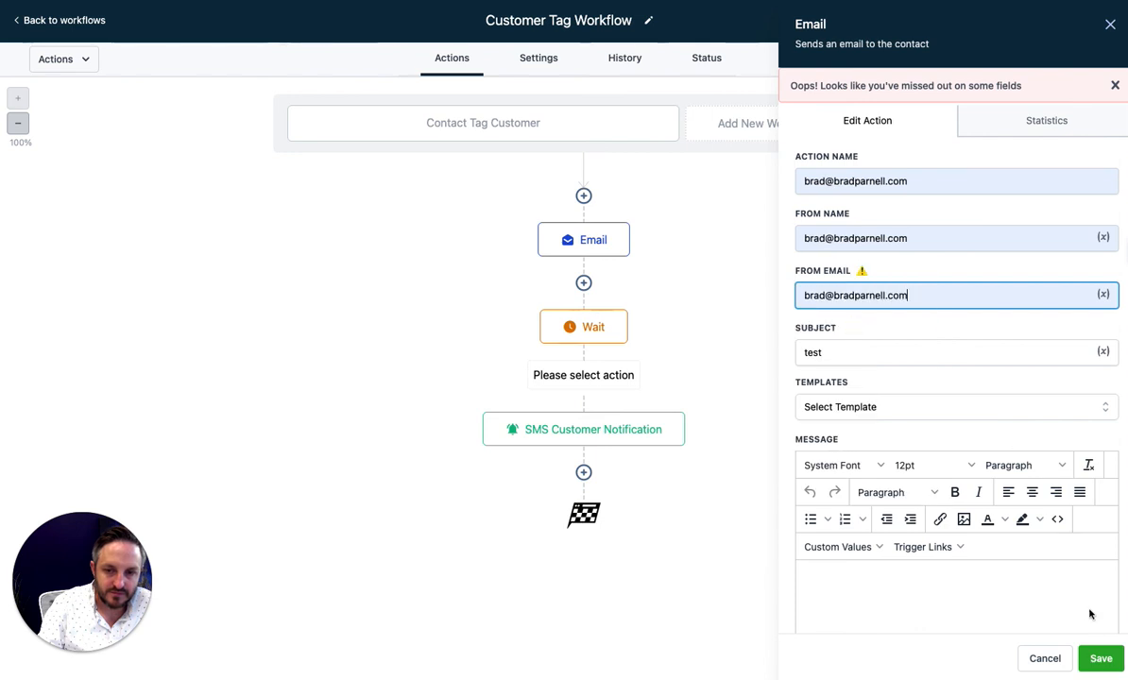
# Give the email the message body 'asdfsda', save the step, then save the workflow
pyautogui.click(876, 601)
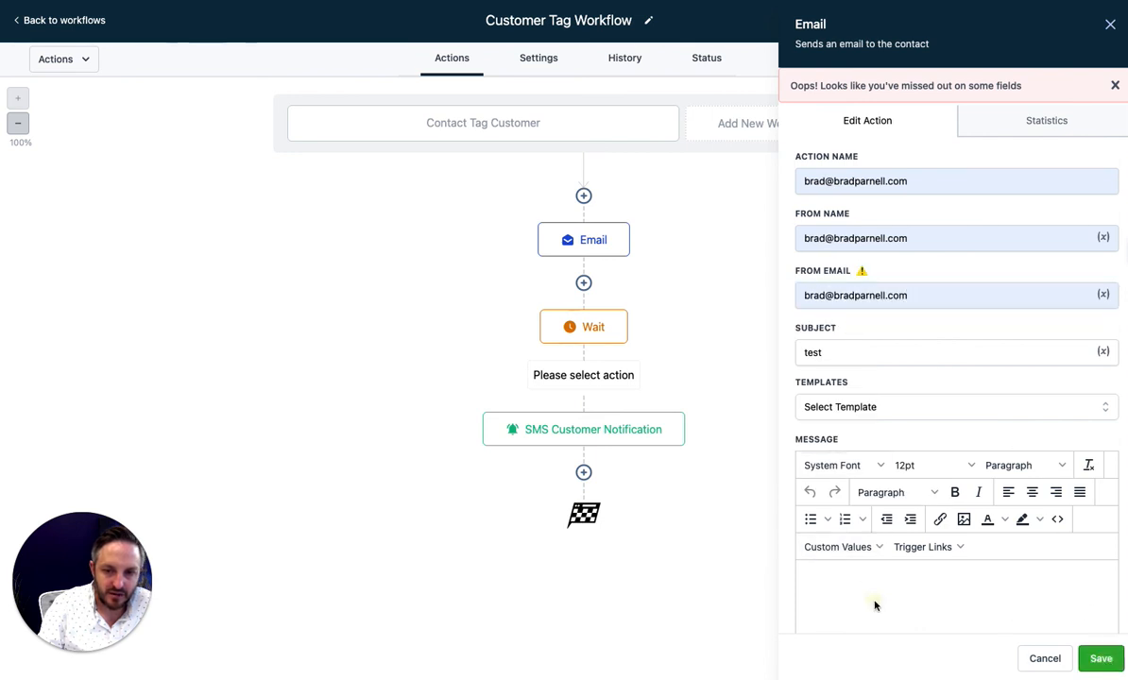
pyautogui.write('asdfsda')
pyautogui.click(1100, 658)
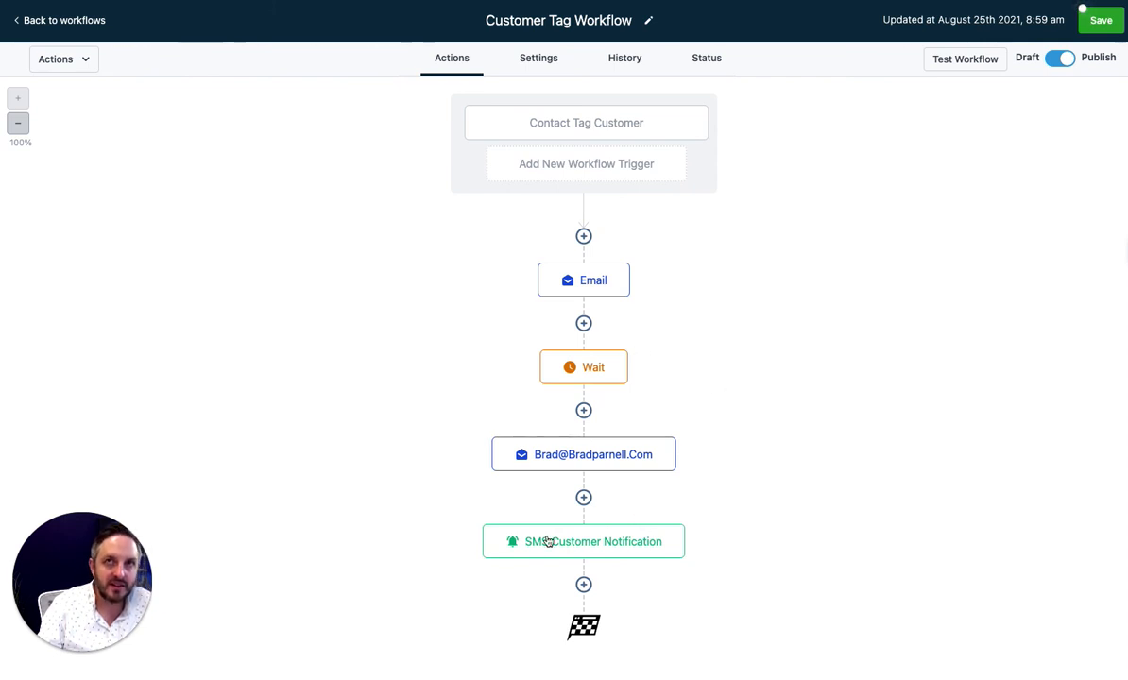
pyautogui.click(1106, 27)
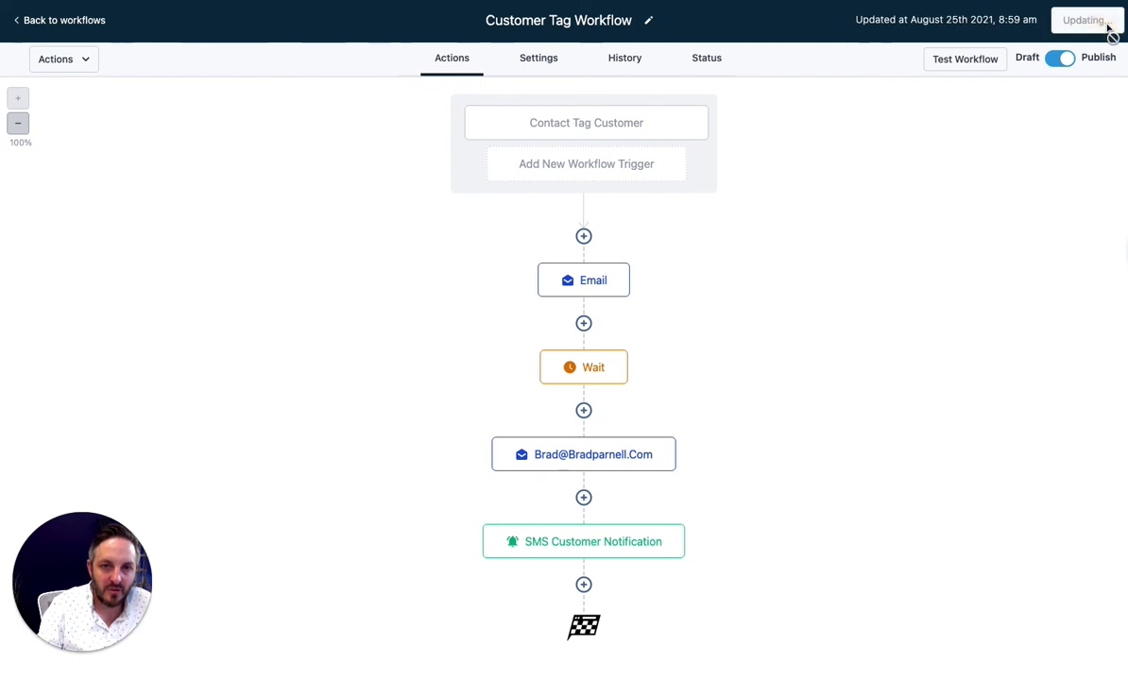